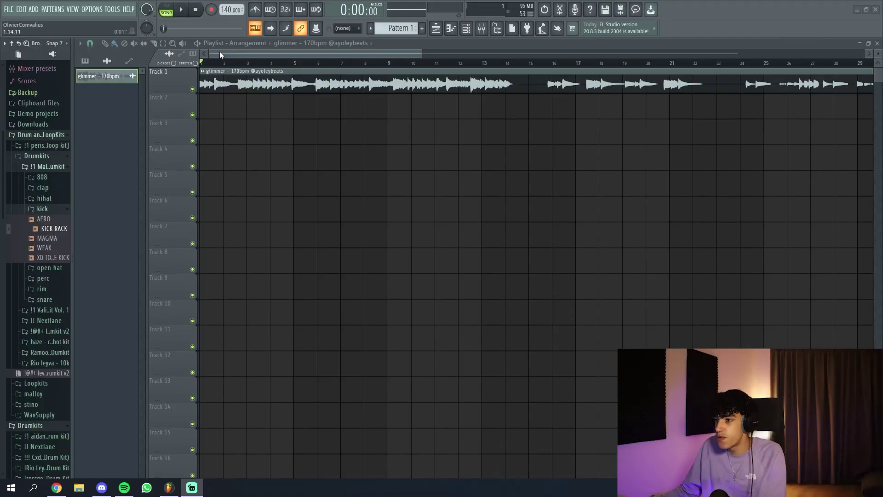
# Set the tempo to 170 BPM and stack the glimmer sample's sections on Tracks 1 to 6, each starting at bar 1.
pyautogui.moveTo(227, 9); pyautogui.dragTo(227, 2)
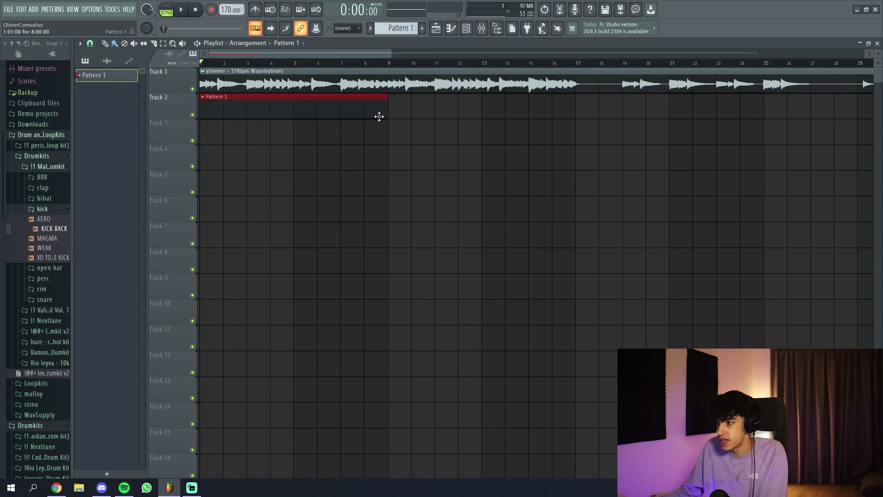
pyautogui.scroll(-3, 379, 116)
pyautogui.moveTo(201, 89); pyautogui.dragTo(308, 88)
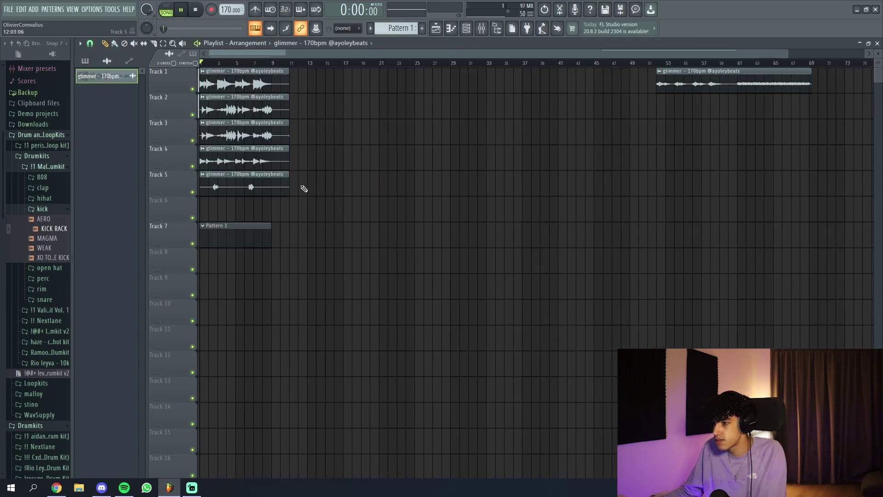
pyautogui.moveTo(205, 264); pyautogui.dragTo(217, 259)
pyautogui.moveTo(680, 90); pyautogui.dragTo(203, 227)
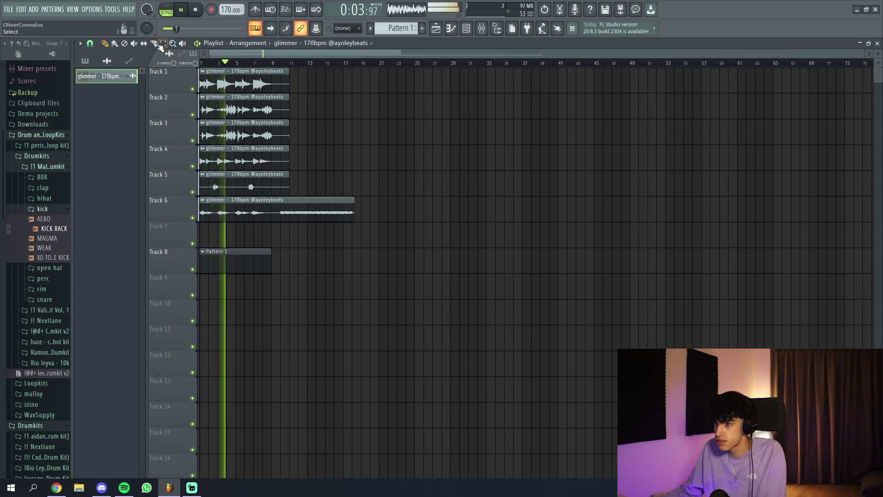
# Slice the Track 6 clip where its sustained sound begins and move the second part to the start of Track 7.
pyautogui.click(282, 206)
pyautogui.click(105, 44)
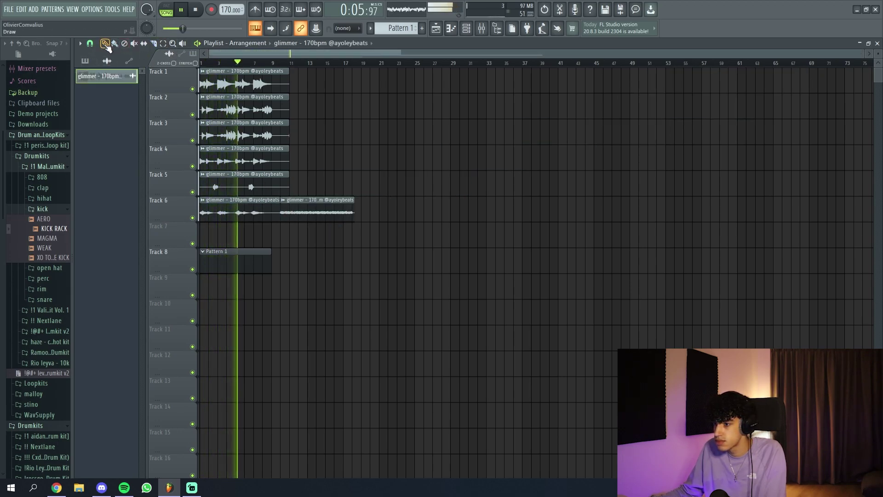
pyautogui.moveTo(298, 208); pyautogui.dragTo(216, 234)
# Slice the clips on Tracks 1 to 7 at bar 9, in line with the end of the Pattern 1 clip.
pyautogui.scroll(5, 221, 220)
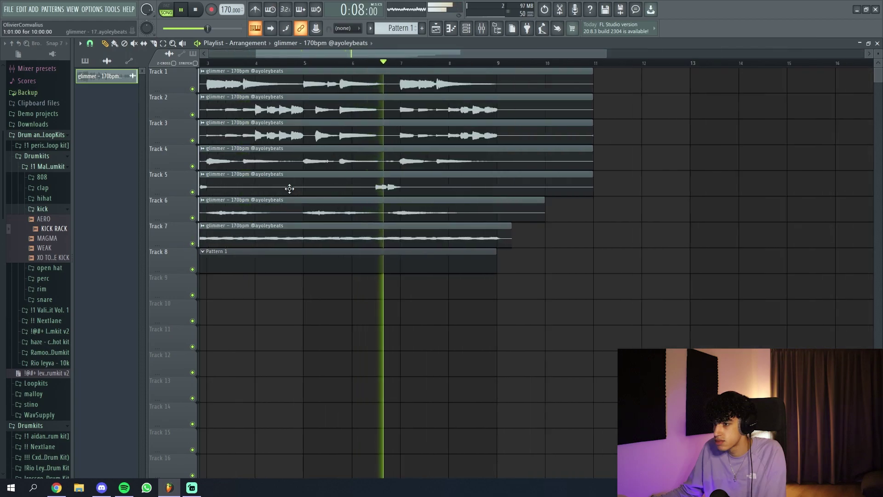
pyautogui.press('space')
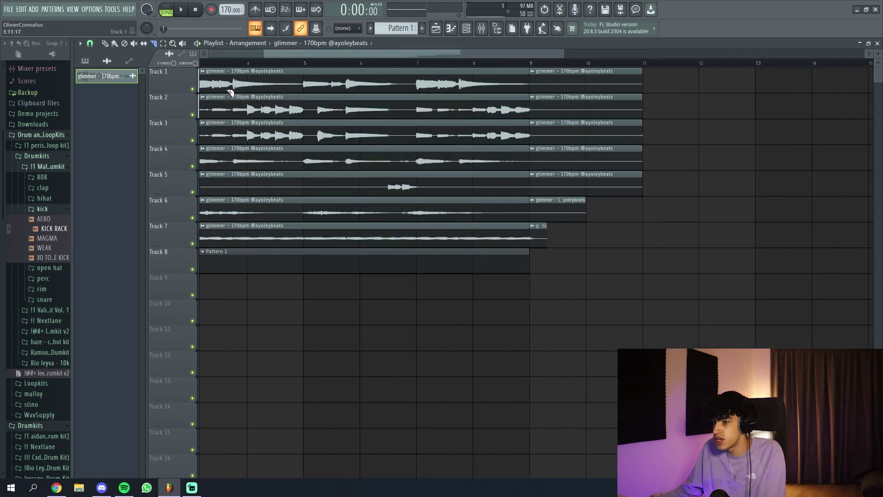
pyautogui.moveTo(601, 322); pyautogui.dragTo(531, 69)
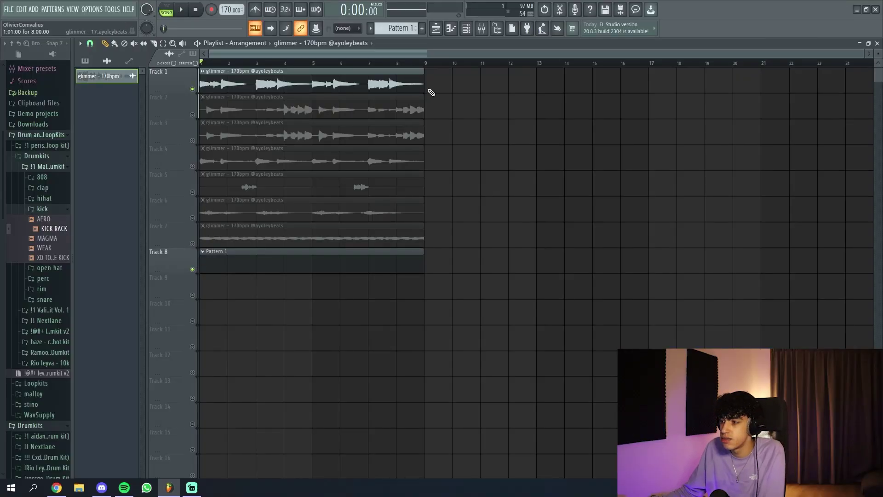
# Load the rg - hit (clap) sample from the rossgo drum kit's claps folder as a new channel in the channel rack.
pyautogui.click(466, 29)
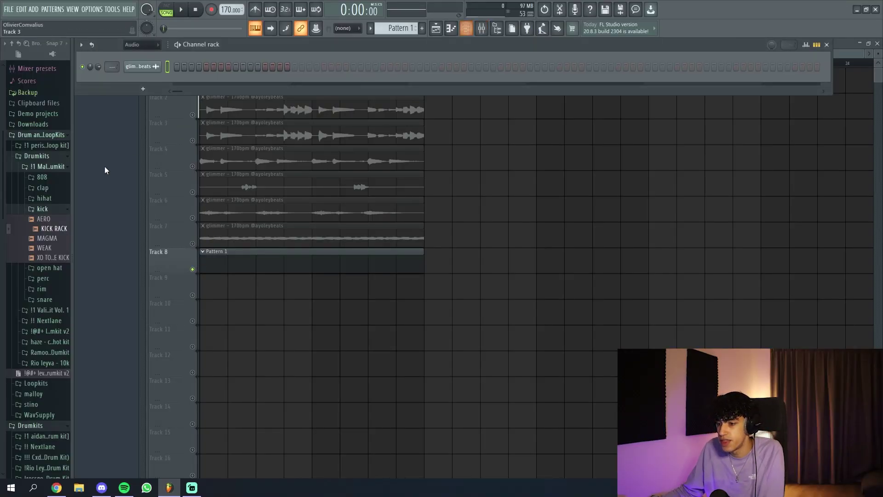
pyautogui.click(33, 166)
pyautogui.scroll(-2, 46, 235)
pyautogui.click(46, 288)
pyautogui.click(44, 300)
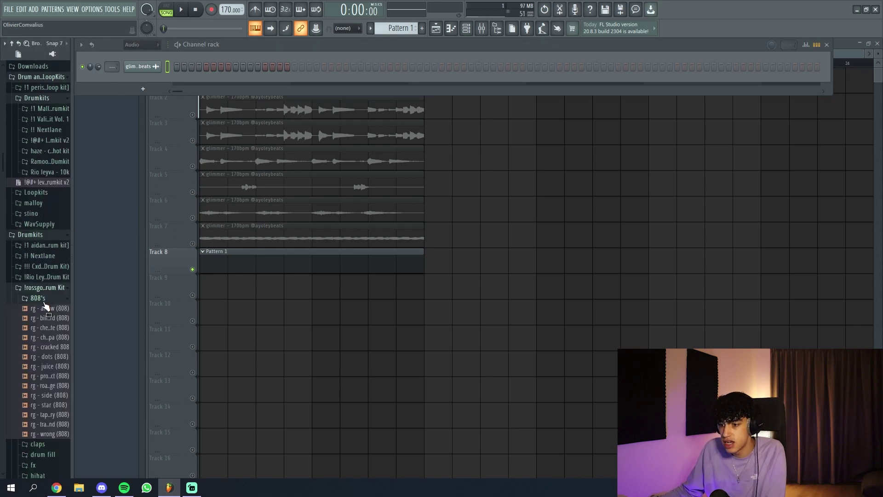
pyautogui.click(35, 299)
pyautogui.scroll(-3, 34, 295)
pyautogui.click(33, 253)
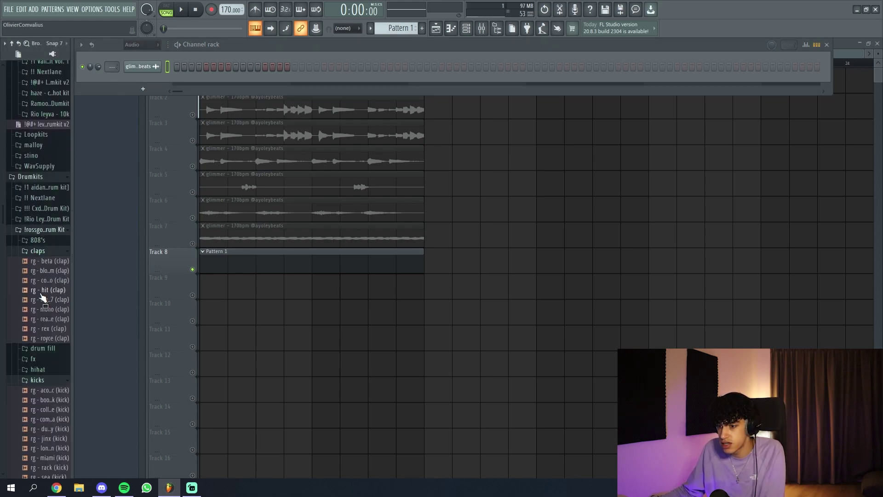
pyautogui.moveTo(40, 295); pyautogui.dragTo(143, 80)
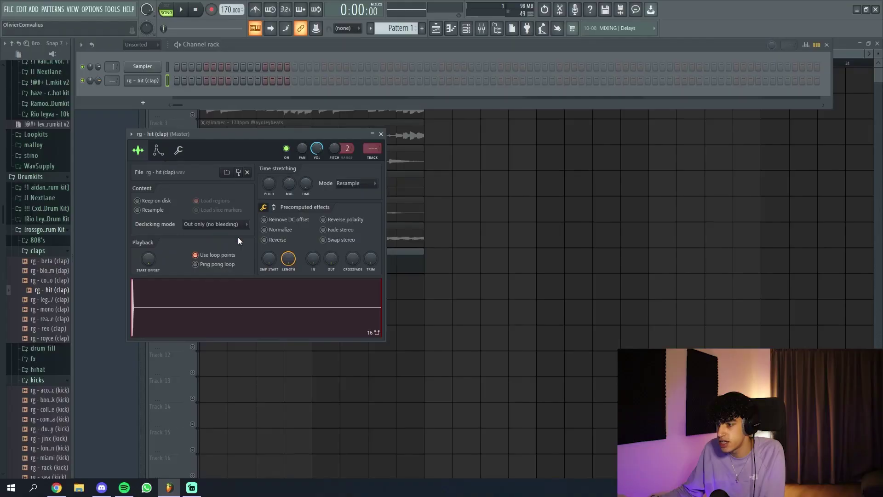
# Place a C5 clap note on beat 3 of bar 1 in the piano roll and repeat it in every bar through bar 8.
pyautogui.rightClick(151, 78)
pyautogui.click(177, 79)
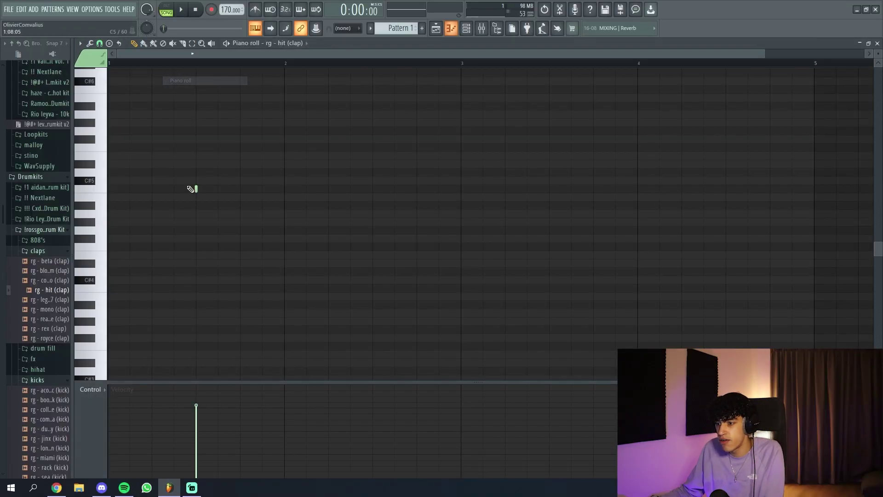
pyautogui.hotkey('ctrl', 'b')
pyautogui.hotkey('ctrl', 'b')
pyautogui.hotkey('ctrl', 'b')
pyautogui.hotkey('ctrl', 'b')
pyautogui.hotkey('ctrl', 'b')
pyautogui.hotkey('ctrl', 'b')
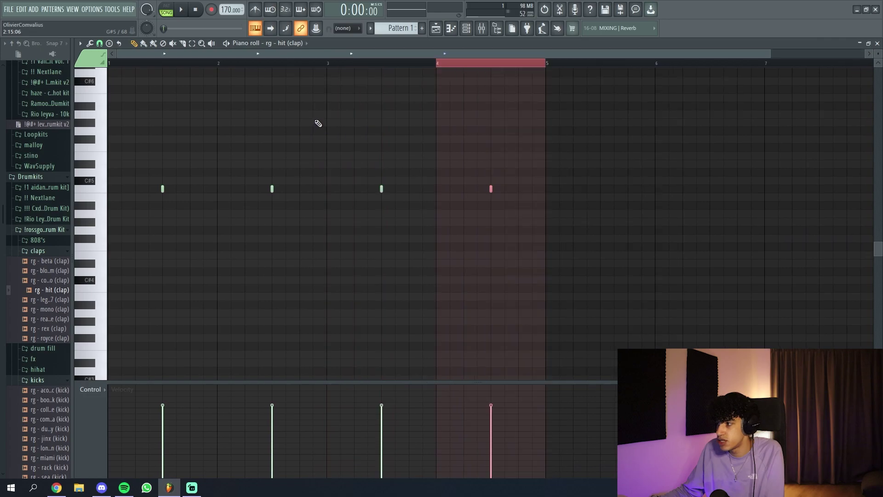
pyautogui.hotkey('ctrl', 'b')
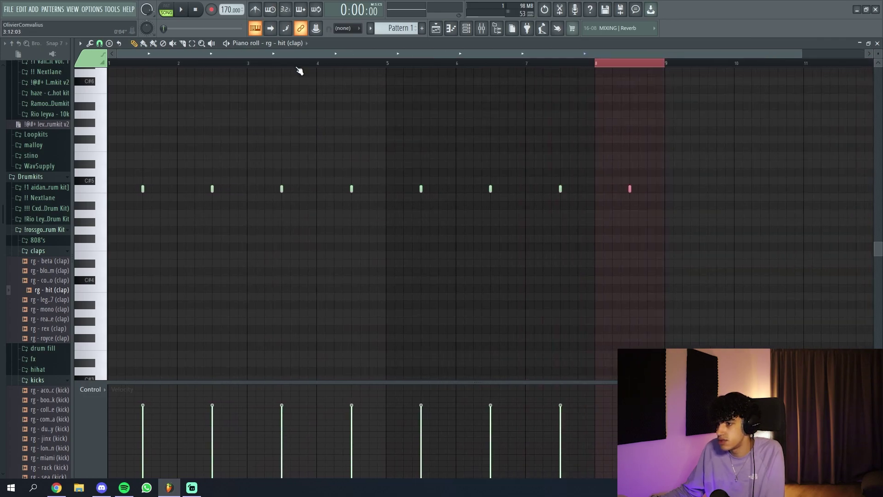
pyautogui.hotkey('ctrl', 'd')
# Play the melody with the claps and inspect the rg - hit (clap) channel's precomputed effects settings.
pyautogui.press('space')
pyautogui.click(470, 28)
pyautogui.click(473, 29)
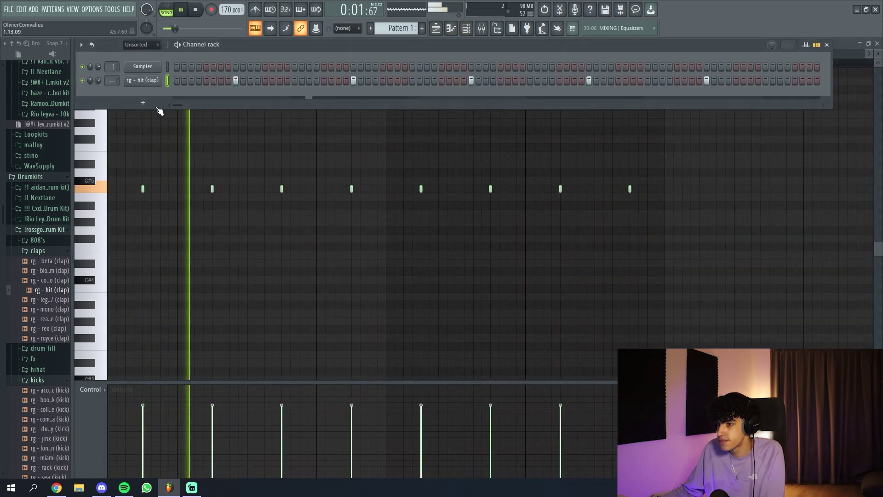
pyautogui.click(147, 81)
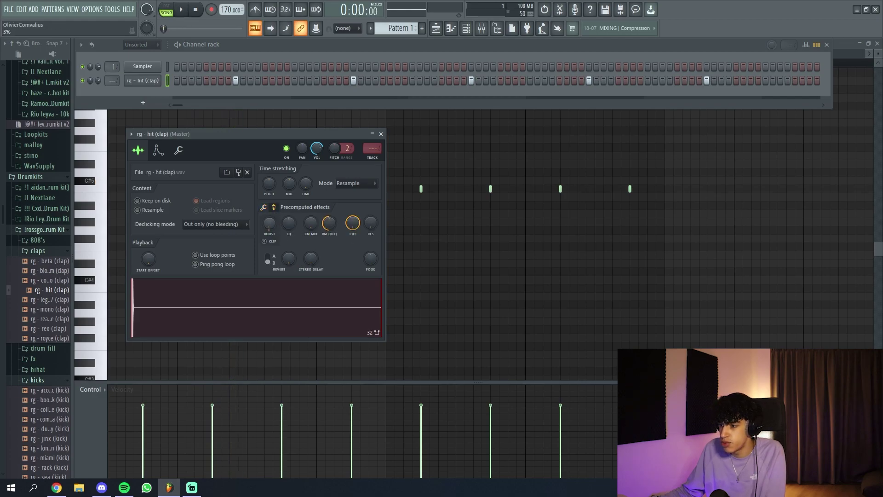
pyautogui.click(381, 134)
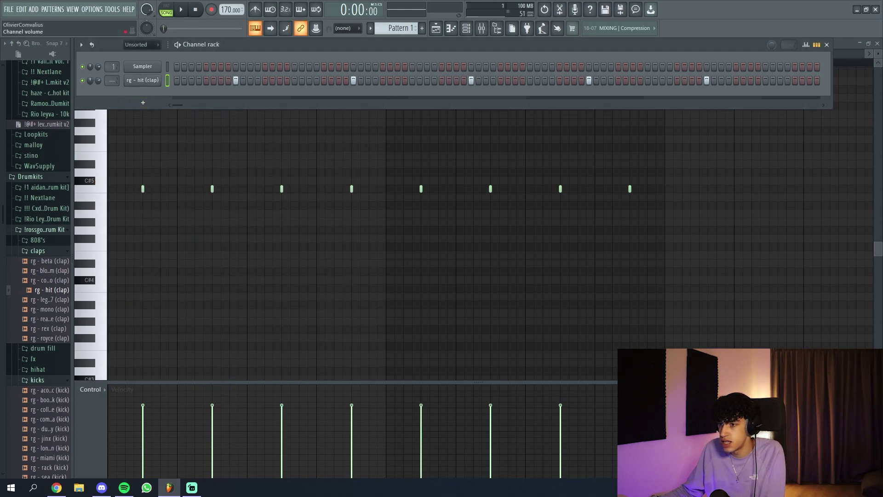
pyautogui.press('space')
pyautogui.scroll(-3, 41, 294)
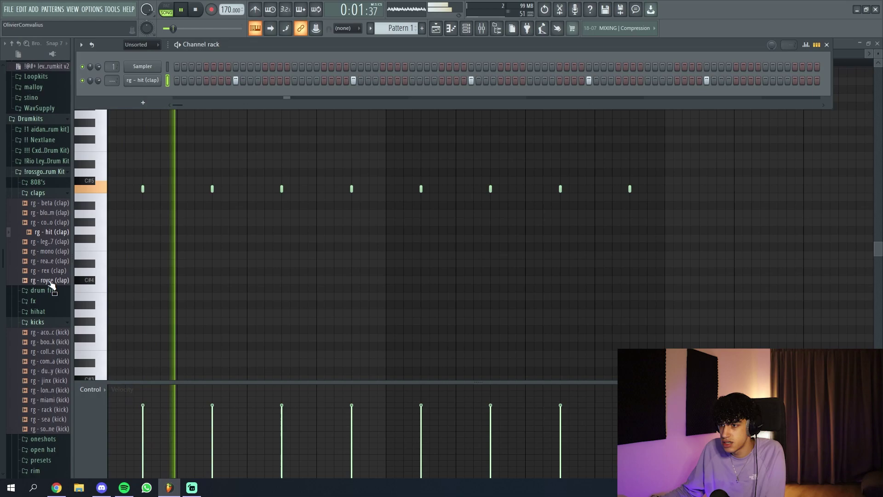
pyautogui.press('space')
# Add the rg - chips ahoy (hh) sample as a channel and fill its row with a hit on every second step.
pyautogui.click(38, 311)
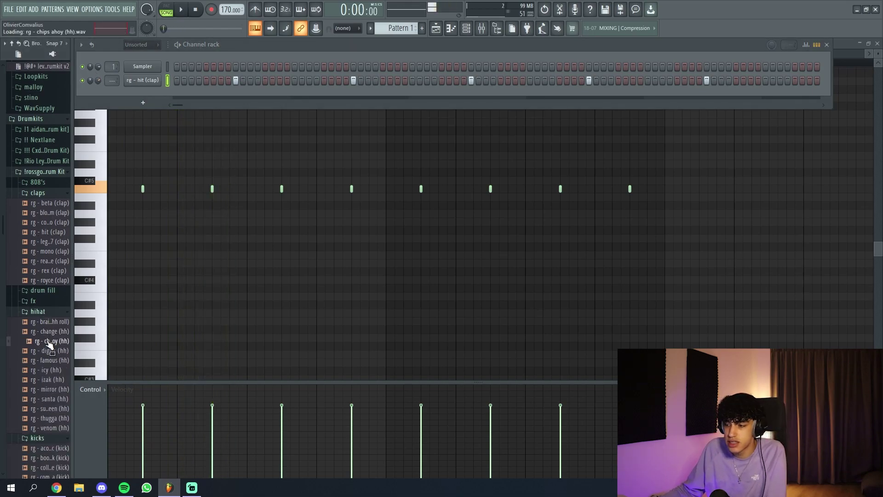
pyautogui.moveTo(135, 99); pyautogui.dragTo(145, 95)
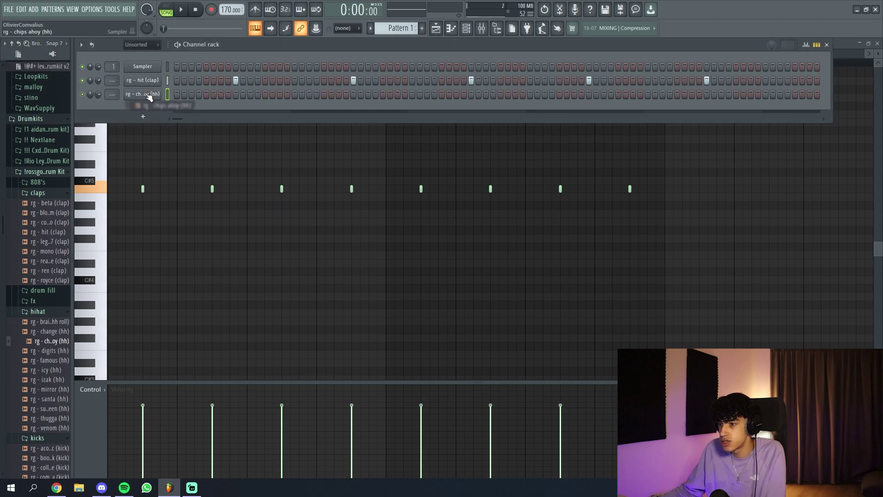
pyautogui.rightClick(158, 94)
pyautogui.click(272, 124)
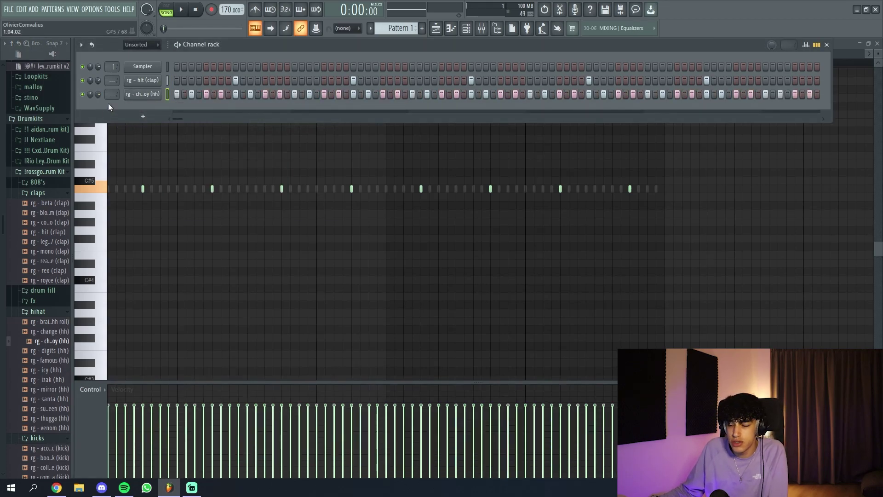
# Check the chips ahoy hi-hat's channel settings, then open its notes in the piano roll and play the beat.
pyautogui.click(143, 95)
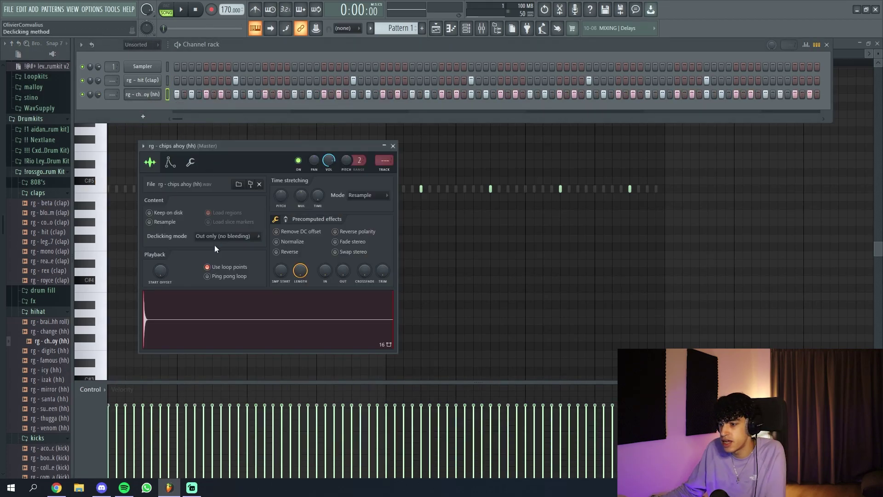
pyautogui.click(393, 146)
pyautogui.rightClick(160, 93)
pyautogui.click(179, 94)
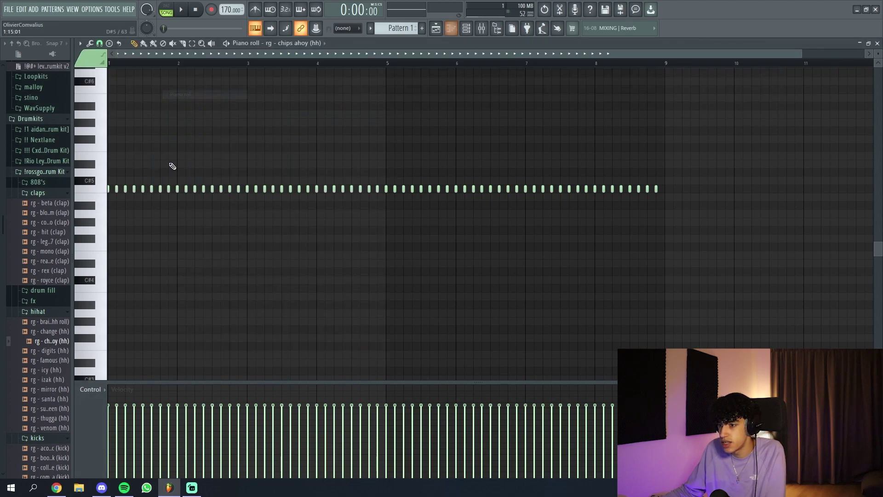
pyautogui.press('space')
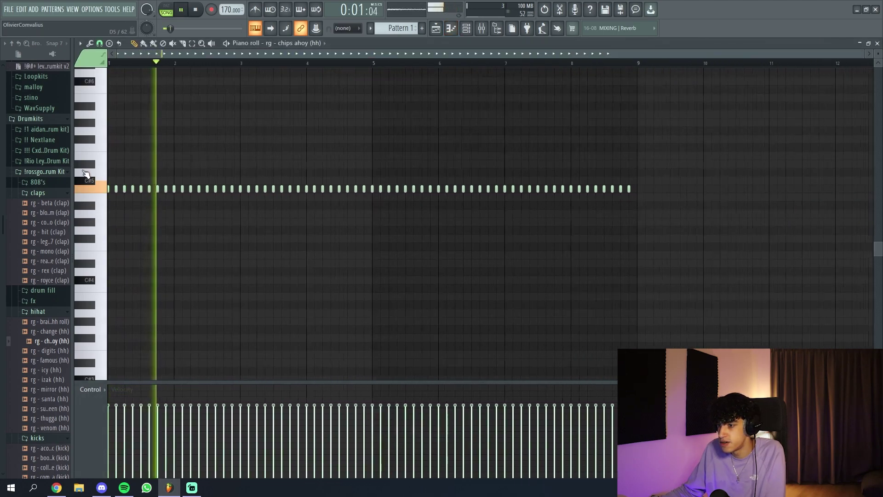
pyautogui.scroll(1, 85, 174)
pyautogui.press('space')
pyautogui.press('space')
pyautogui.press('space')
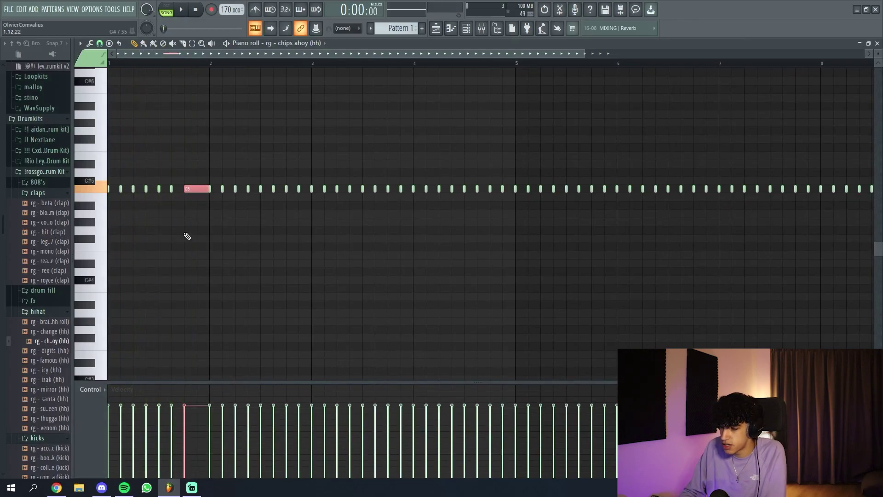
# Chop the long hi-hat note on beat 4 of bar 1 into a fast roll and ramp its velocities downward.
pyautogui.hotkey('ctrl', 'u')
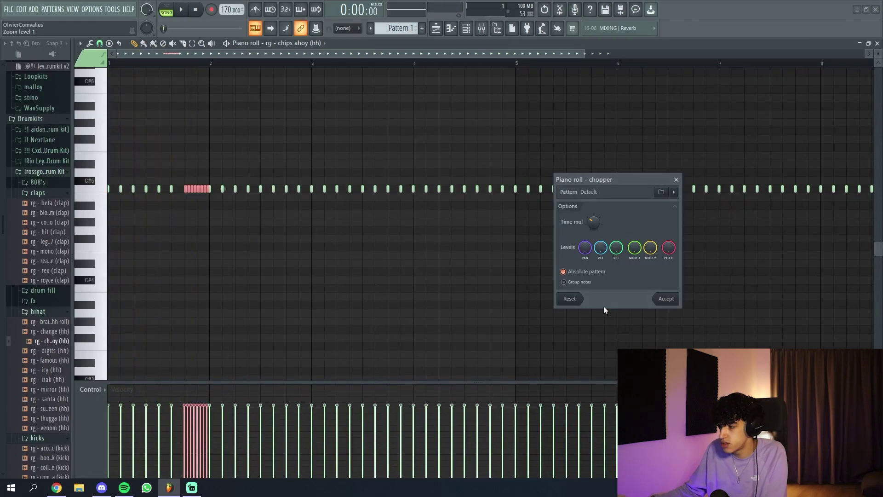
pyautogui.click(666, 298)
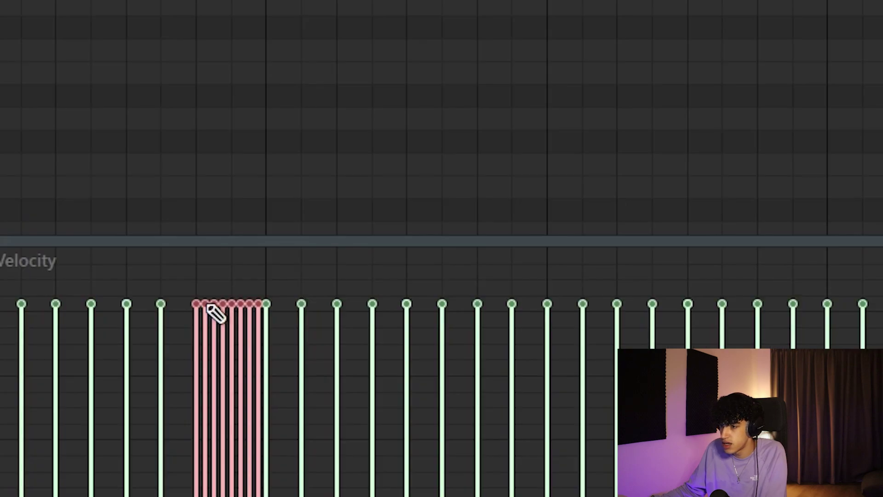
pyautogui.moveTo(211, 307)
pyautogui.mouseDown()
pyautogui.moveTo(268, 474)
pyautogui.moveTo(251, 490)
pyautogui.mouseUp()
pyautogui.press('space')
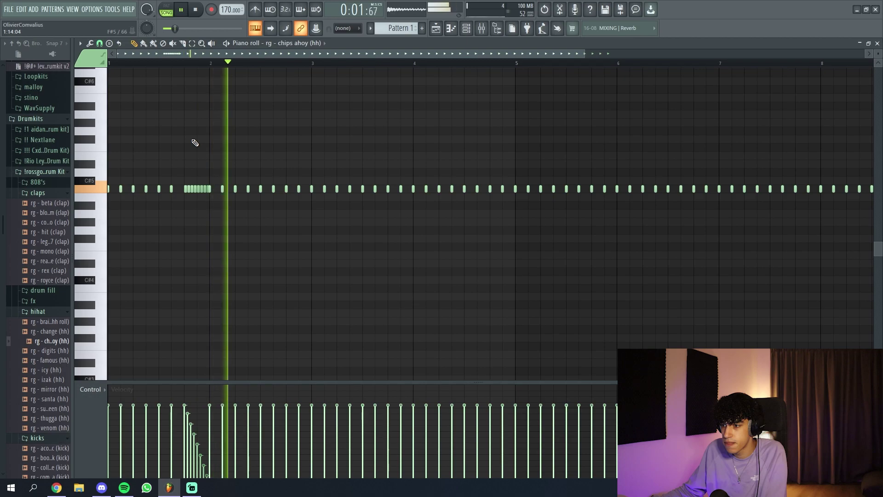
pyautogui.press('space')
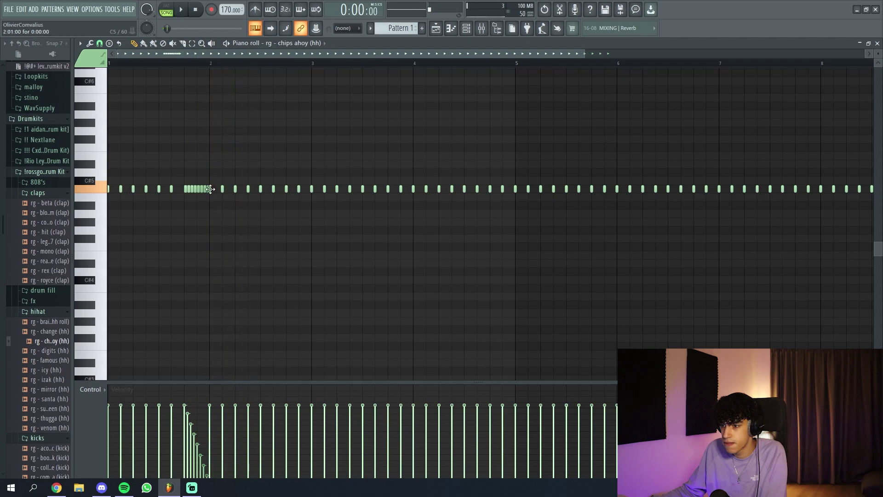
# Delete the first two hi-hat notes of bar 2 and chop the longer note on that bar's beat 4 into a short roll.
pyautogui.press('space')
pyautogui.rightClick(210, 189)
pyautogui.rightClick(222, 189)
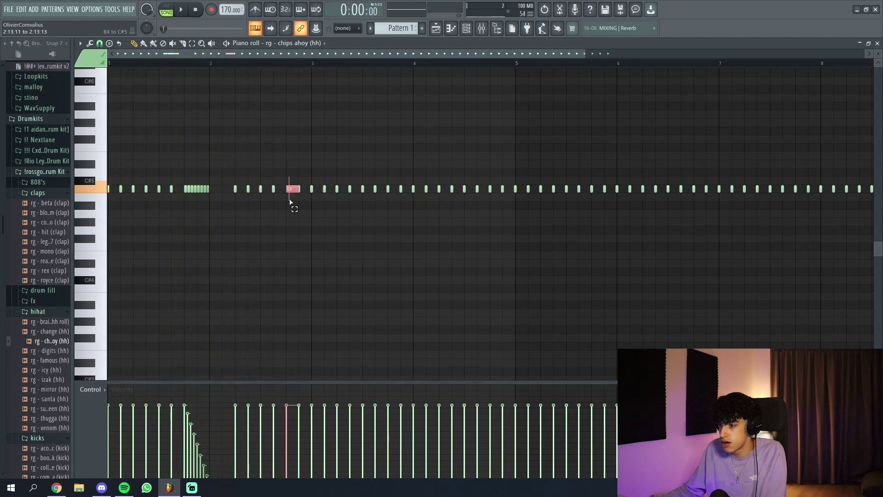
pyautogui.hotkey('alt', 'u')
pyautogui.click(665, 298)
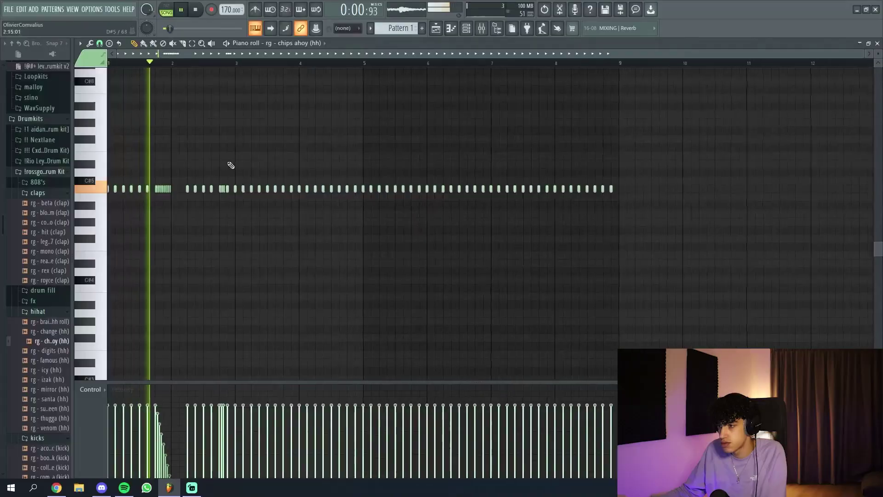
# Lower three consecutive hi-hat notes starting on beat 2 of bar 4, the first two to A#4 and the third to A4.
pyautogui.press('F6')
pyautogui.press('F6')
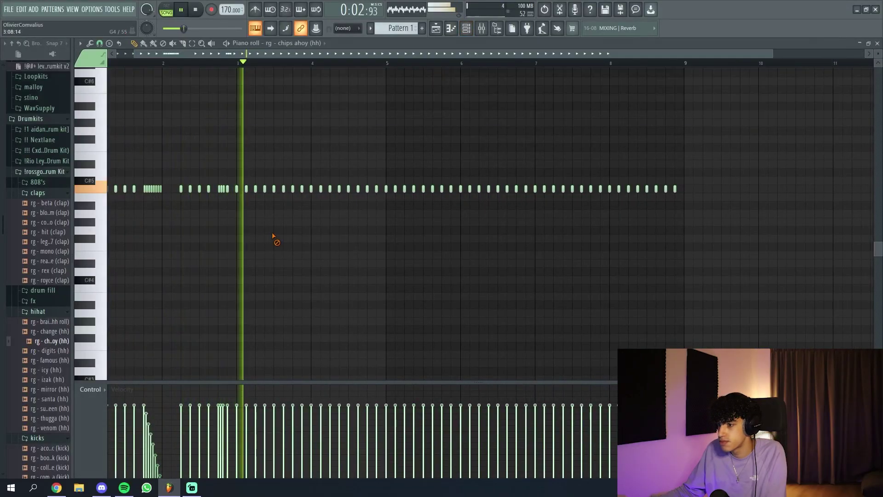
pyautogui.scroll(2, 312, 192)
pyautogui.moveTo(346, 189); pyautogui.dragTo(346, 206)
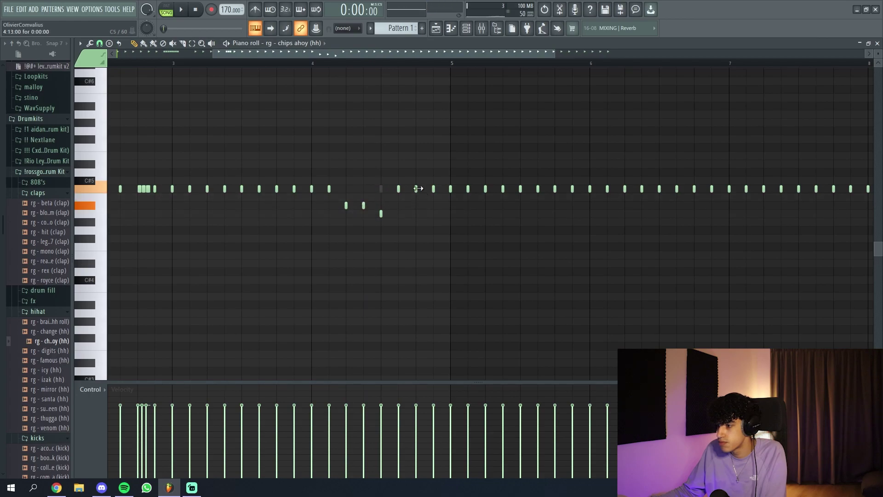
# Chop the longer hi-hat note on beat 4 of bar 4 into a short roll.
pyautogui.hotkey('ctrl', 'u')
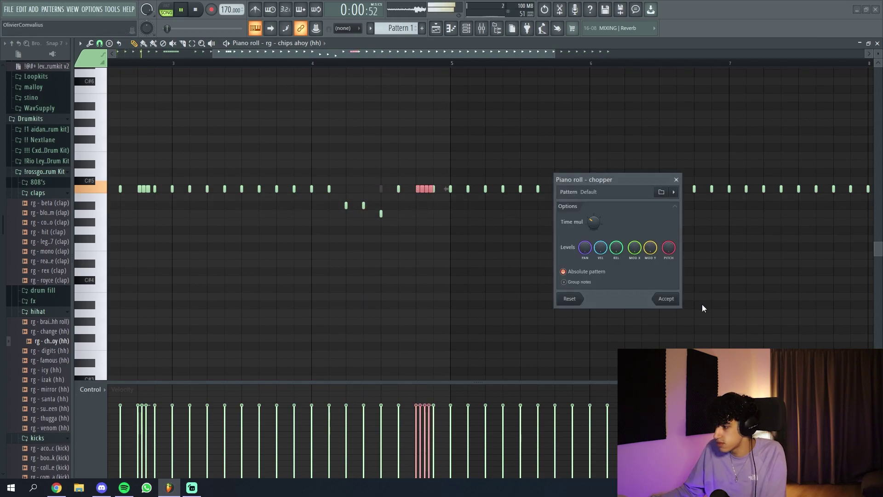
pyautogui.click(666, 299)
pyautogui.scroll(-3, 672, 165)
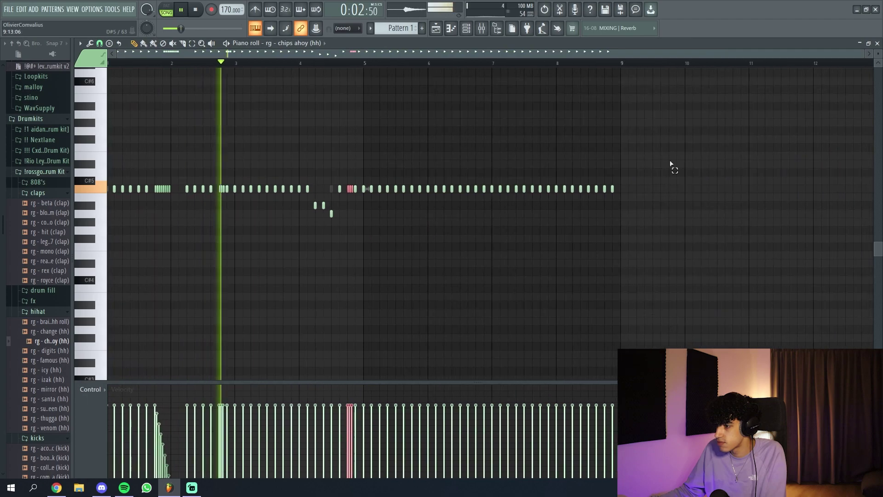
# Delete the hi-hat notes from bar 5 onward and duplicate the bars 1–4 hi-hat pattern into bars 5–8.
pyautogui.moveTo(668, 161); pyautogui.dragTo(365, 233)
pyautogui.press('Delete')
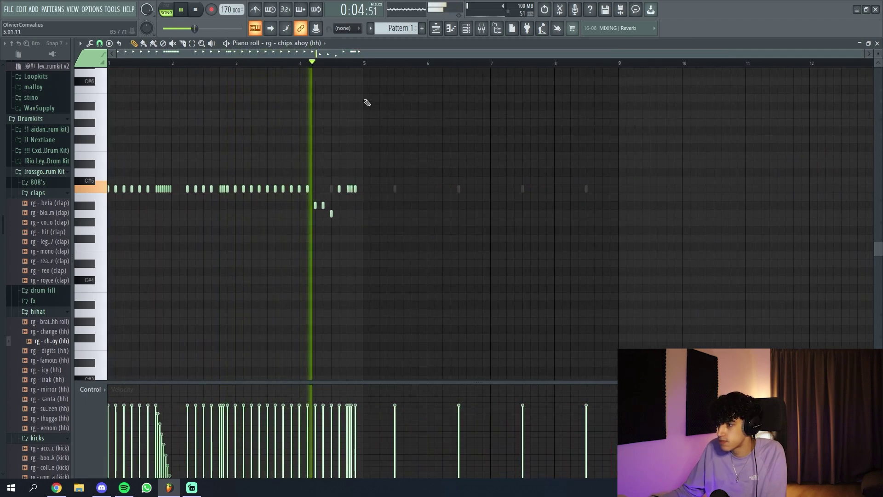
pyautogui.moveTo(364, 63); pyautogui.dragTo(108, 63)
pyautogui.hotkey('ctrl', 'b')
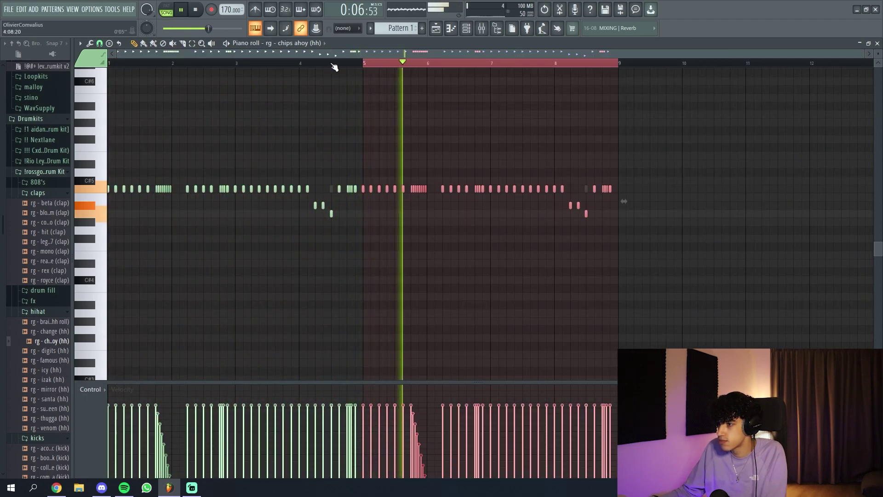
pyautogui.keyDown('ctrl'); pyautogui.click(335, 64); pyautogui.keyUp('ctrl')
# Replace the hi-hats in the first half of bar 7 with one long note chopped into a fast roll, its velocities dipping and rising again.
pyautogui.scroll(3, 504, 189)
pyautogui.rightClick(492, 189)
pyautogui.rightClick(507, 189)
pyautogui.rightClick(521, 189)
pyautogui.rightClick(536, 189)
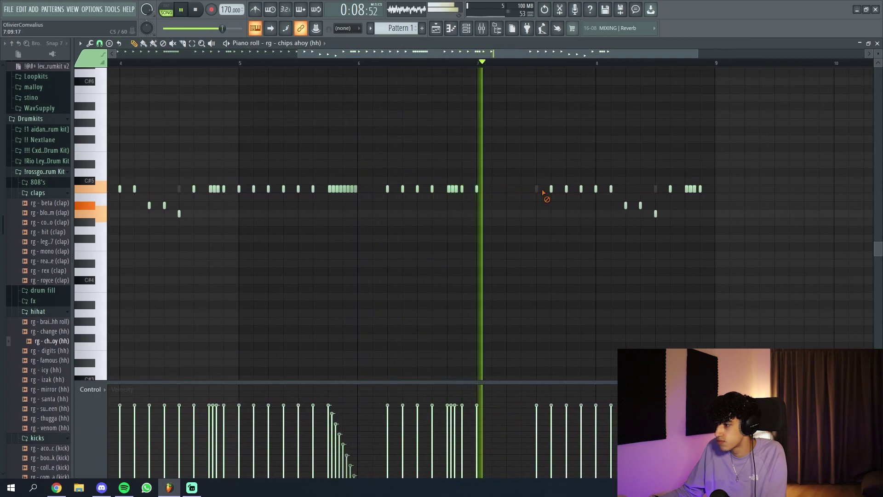
pyautogui.click(541, 188)
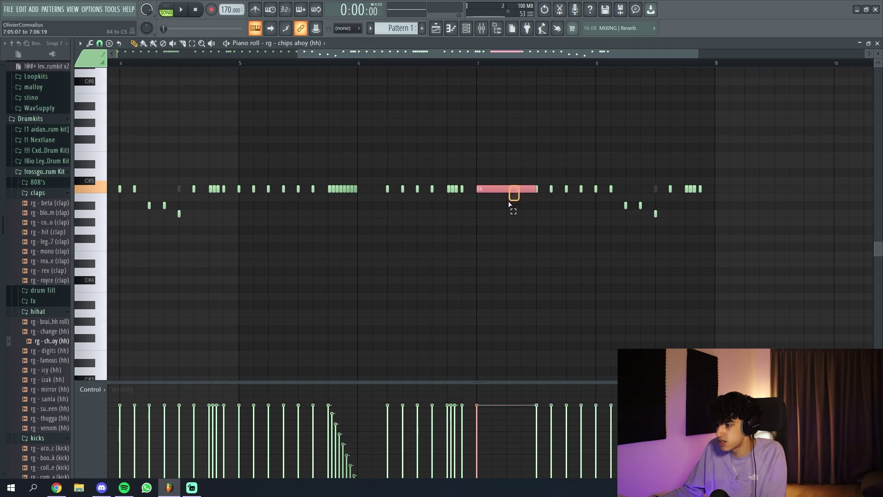
pyautogui.hotkey('alt', 'u')
pyautogui.click(653, 295)
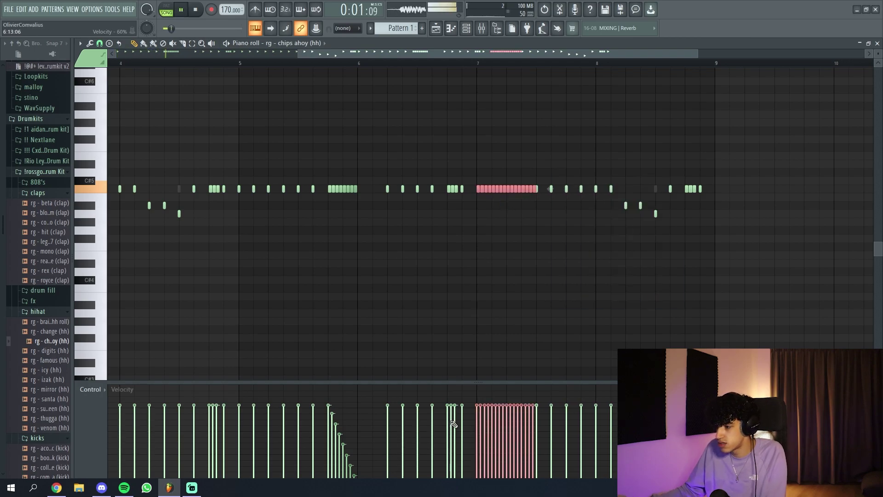
pyautogui.moveTo(370, 368)
pyautogui.mouseDown()
pyautogui.moveTo(448, 432)
pyautogui.moveTo(504, 353)
pyautogui.mouseUp()
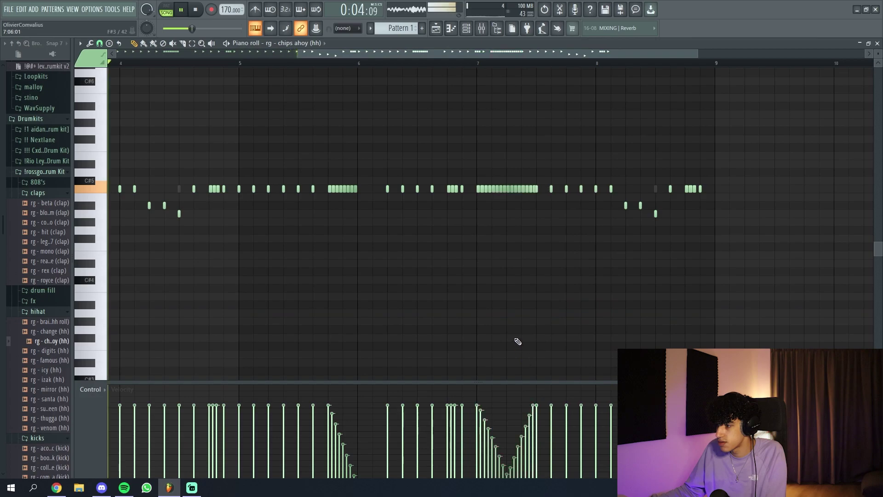
# Add the rg - epidemic snare from the drum kit's snares folder as a new channel.
pyautogui.scroll(-3, 516, 341)
pyautogui.click(469, 28)
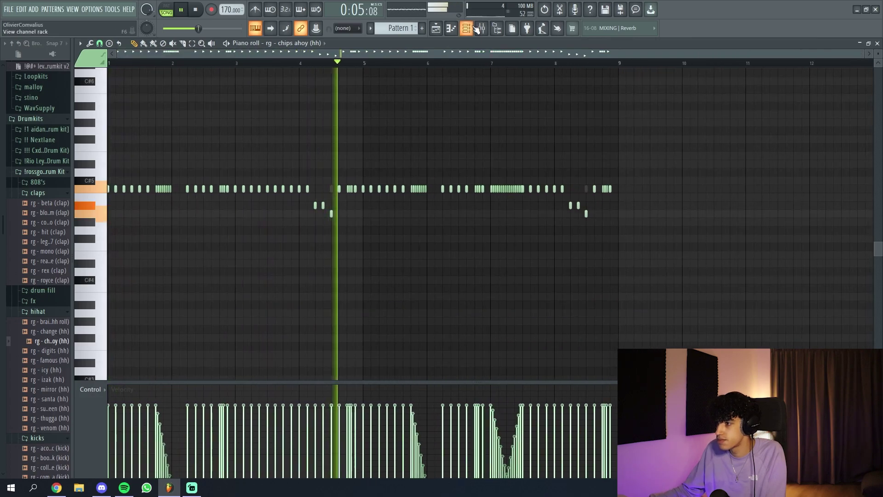
pyautogui.press('space')
pyautogui.click(37, 311)
pyautogui.click(38, 322)
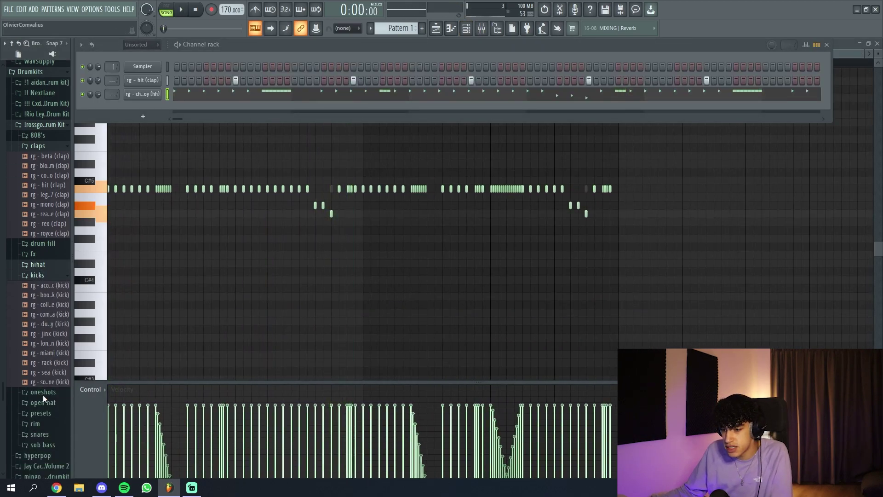
pyautogui.scroll(-5, 39, 328)
pyautogui.click(39, 308)
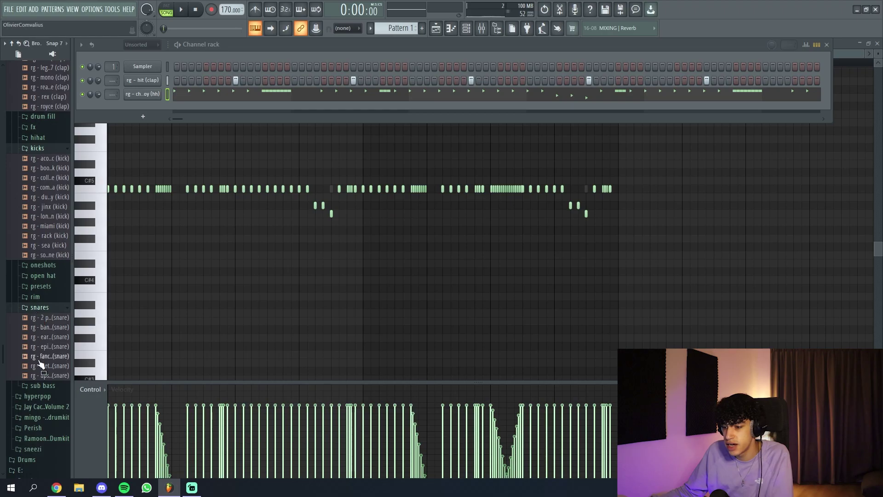
pyautogui.moveTo(42, 346); pyautogui.dragTo(154, 109)
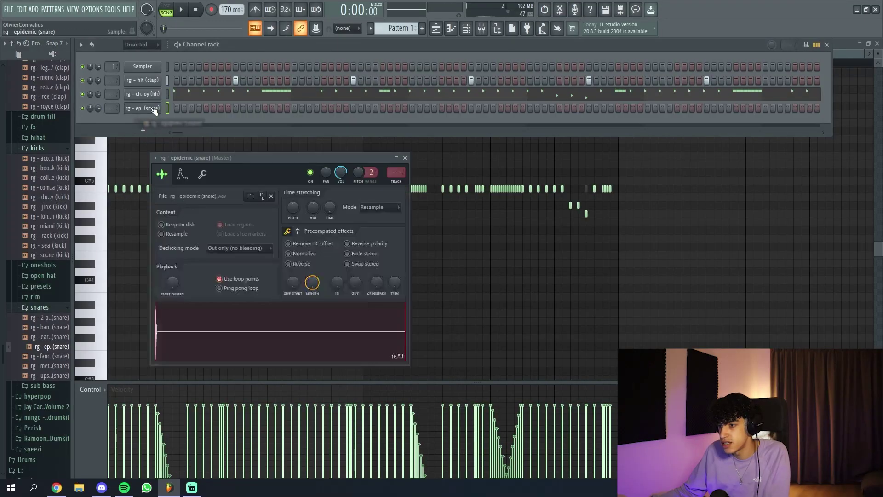
pyautogui.click(412, 157)
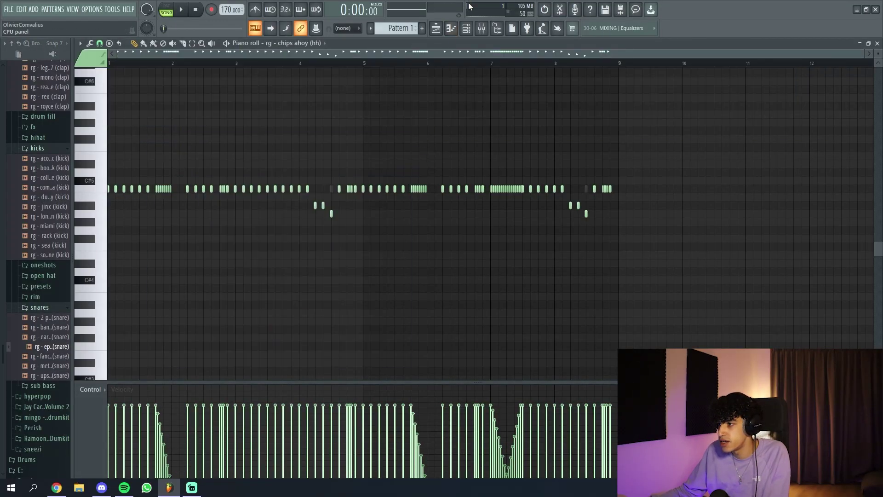
# Place epidemic snare hits on steps 7 and 31 of the pattern.
pyautogui.click(466, 28)
pyautogui.press('space')
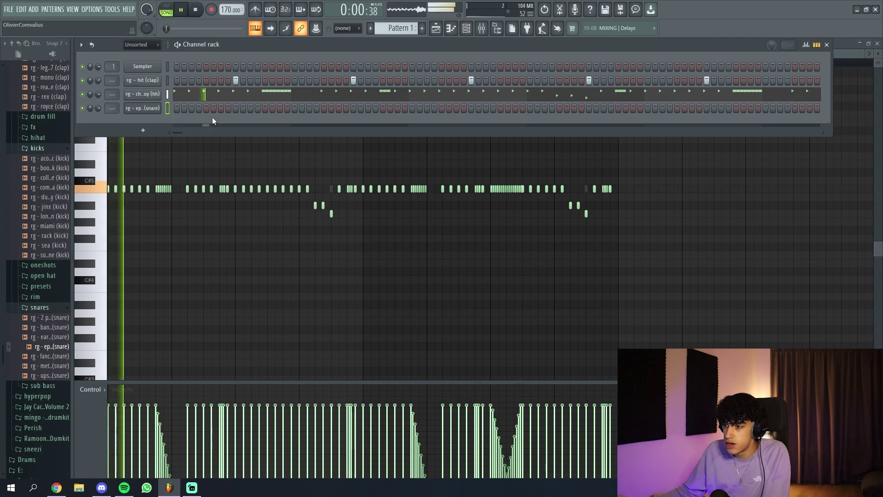
pyautogui.click(222, 108)
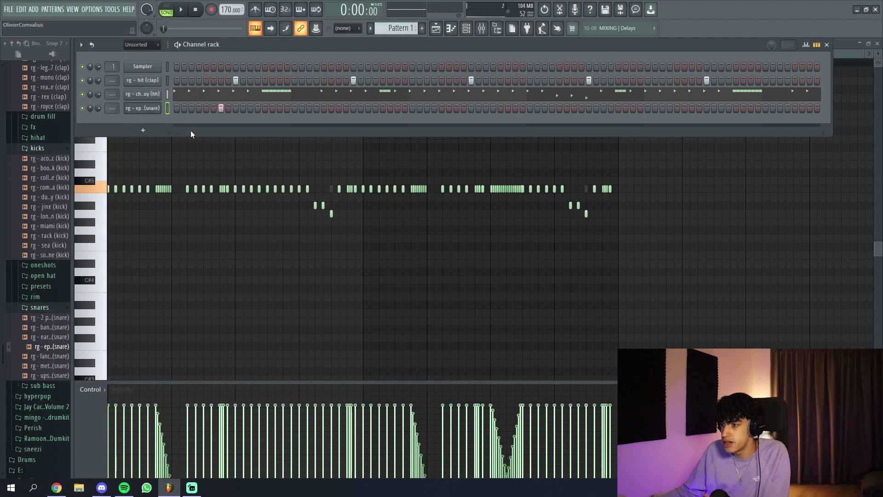
pyautogui.press('space')
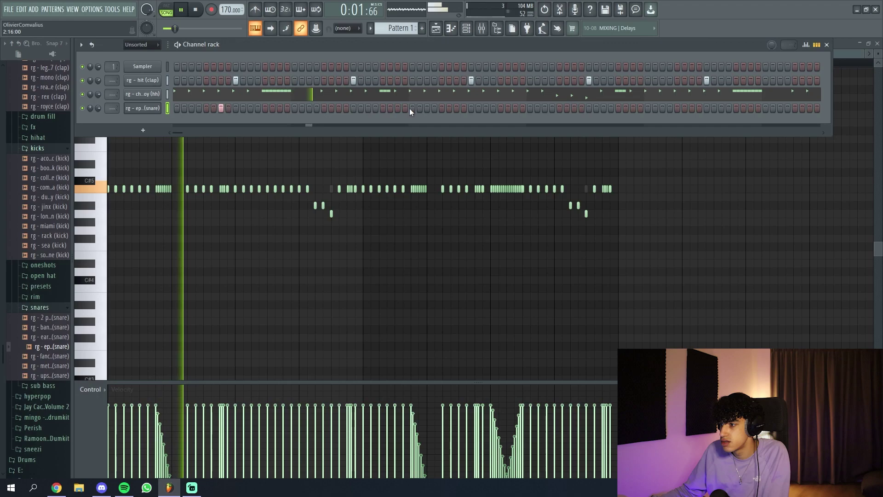
pyautogui.click(398, 109)
pyautogui.press('space')
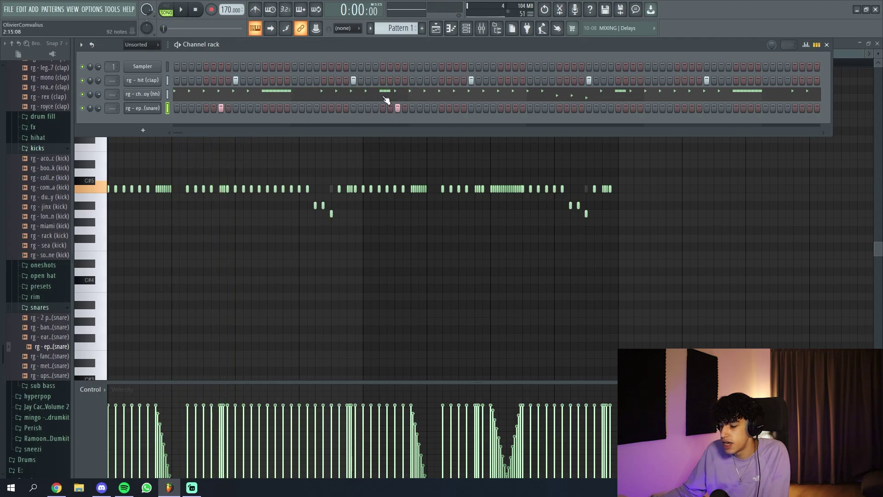
# Add snare hits on steps 51 and 63 and repeat the four-bar snare pattern across bars 5–8.
pyautogui.press('space')
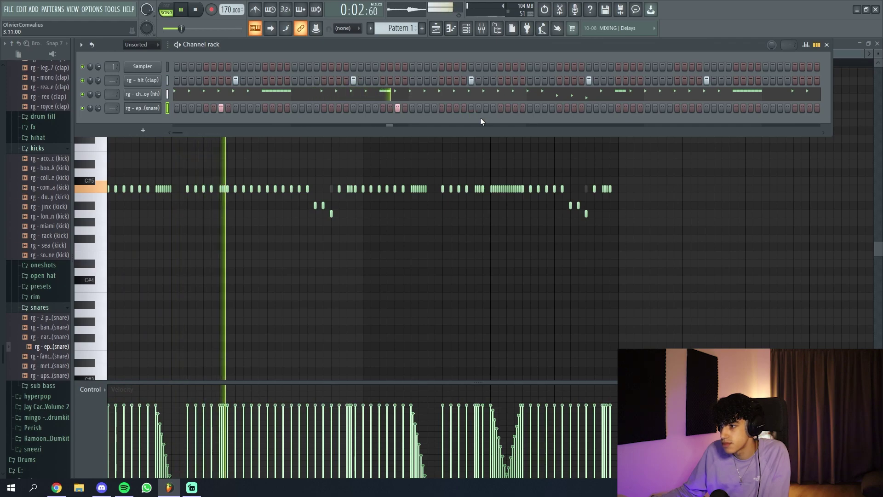
pyautogui.click(545, 109)
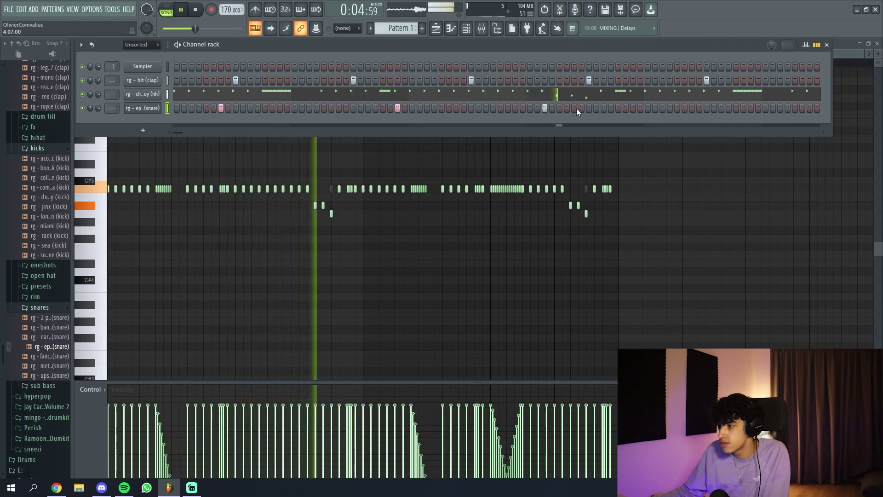
pyautogui.press('space')
pyautogui.rightClick(157, 108)
pyautogui.click(244, 108)
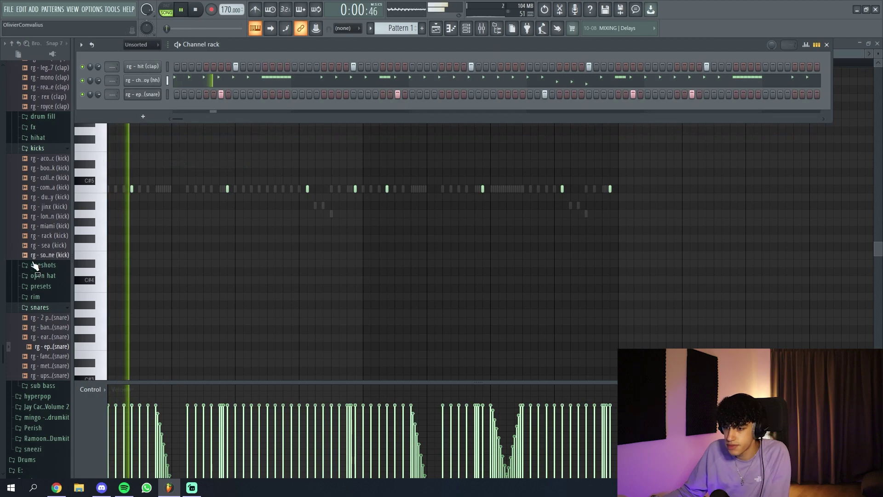
# Lower the epidemic snare channel's volume to about 71% while the beat plays.
pyautogui.scroll(-4, 31, 262)
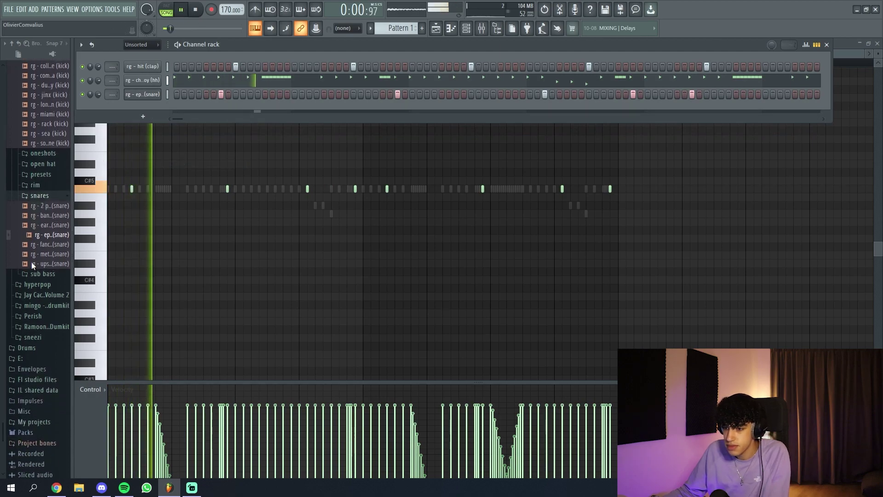
pyautogui.click(143, 94)
pyautogui.click(405, 158)
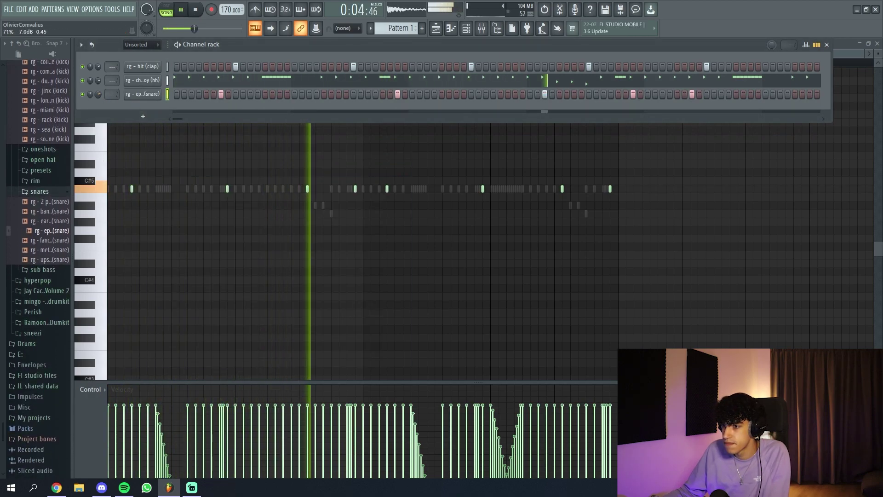
pyautogui.press('space')
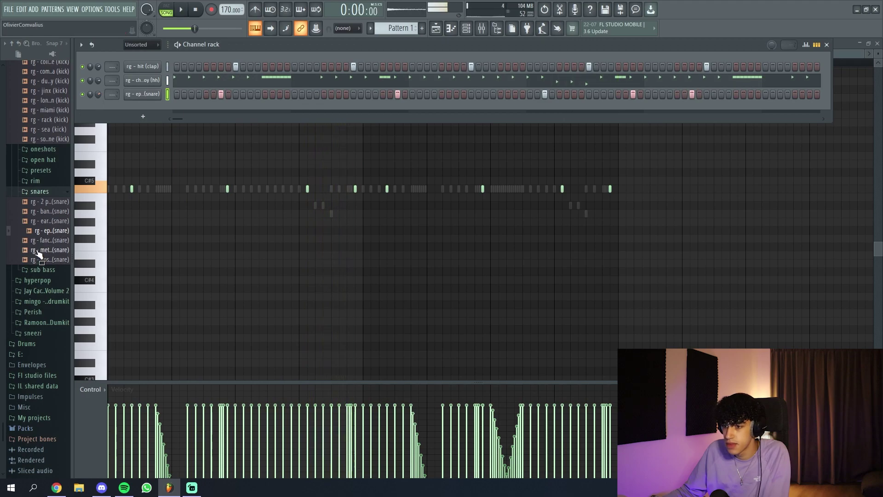
# Add the rg - entitled rim as a new channel and place its hits on steps 23 and 55.
pyautogui.click(42, 182)
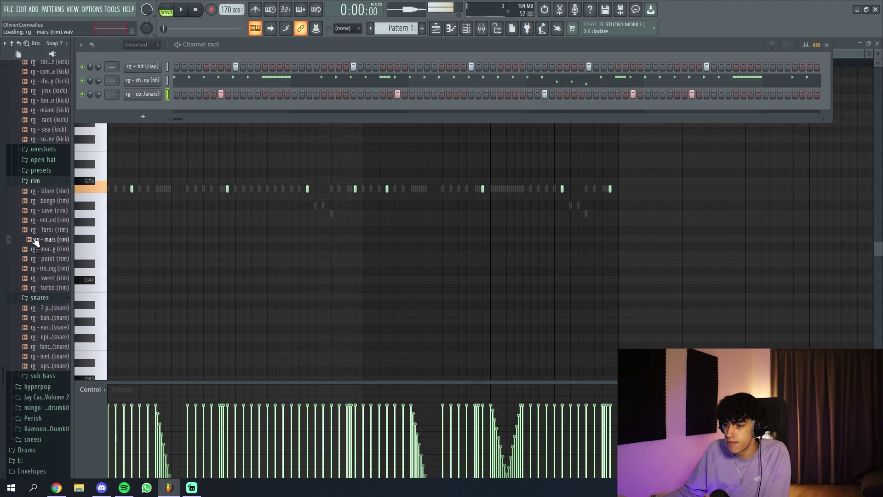
pyautogui.moveTo(146, 111); pyautogui.dragTo(146, 112)
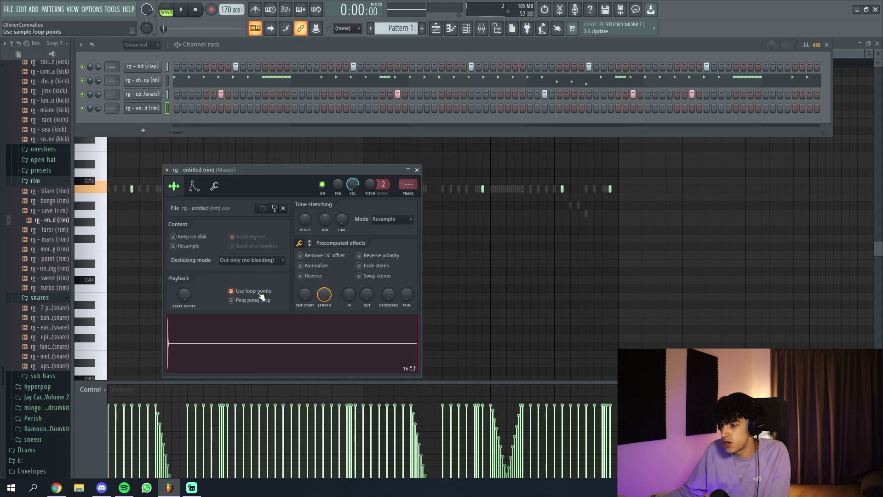
pyautogui.click(417, 170)
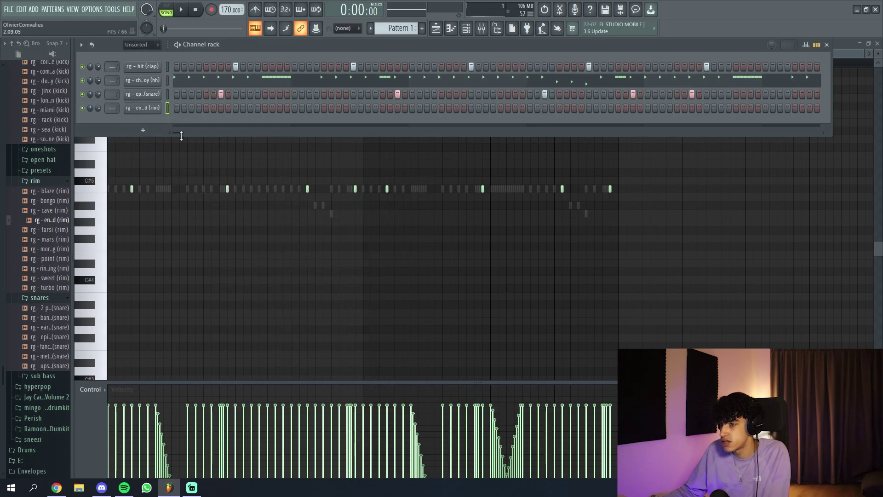
pyautogui.click(145, 110)
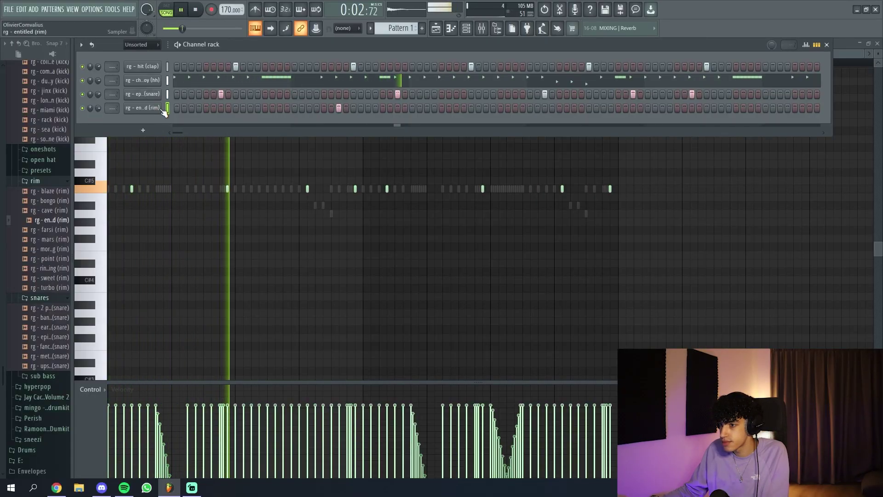
pyautogui.click(572, 109)
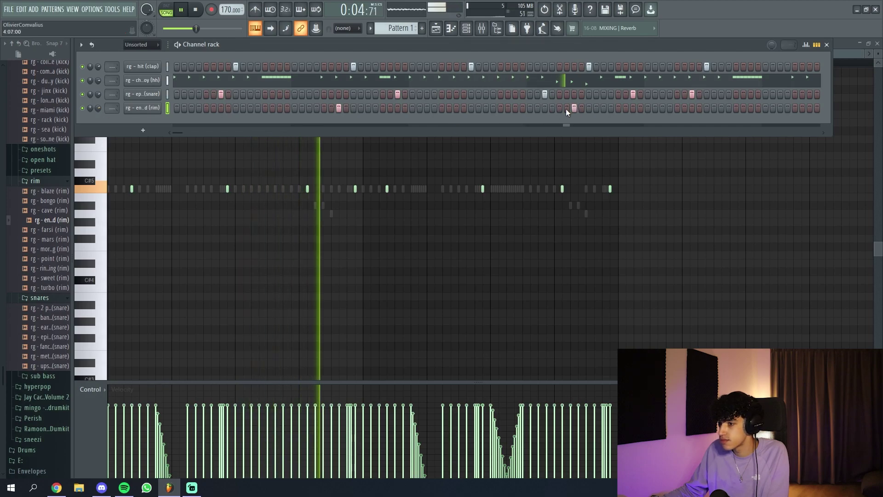
# Duplicate the rim notes of bars 1–4 into bars 5–8.
pyautogui.rightClick(161, 105)
pyautogui.click(193, 108)
pyautogui.press('space')
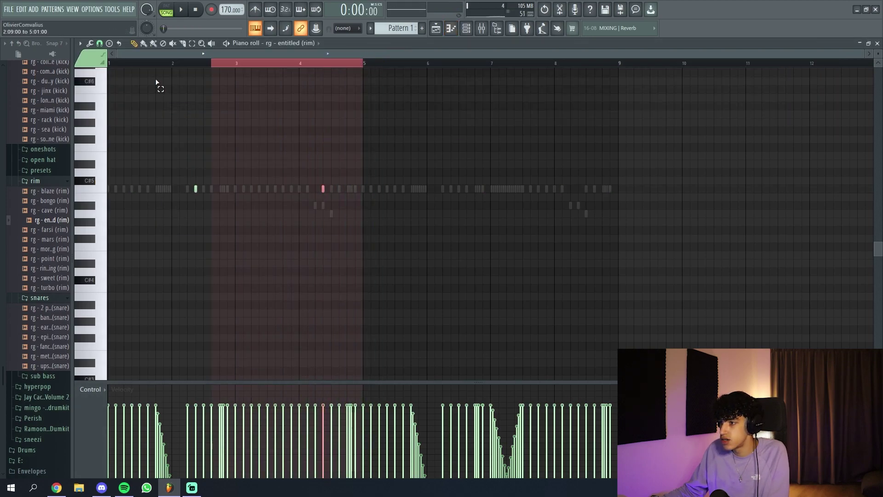
pyautogui.moveTo(156, 82); pyautogui.dragTo(109, 82)
pyautogui.hotkey('ctrl', 'b')
pyautogui.keyDown('ctrl'); pyautogui.click(415, 63); pyautogui.keyUp('ctrl')
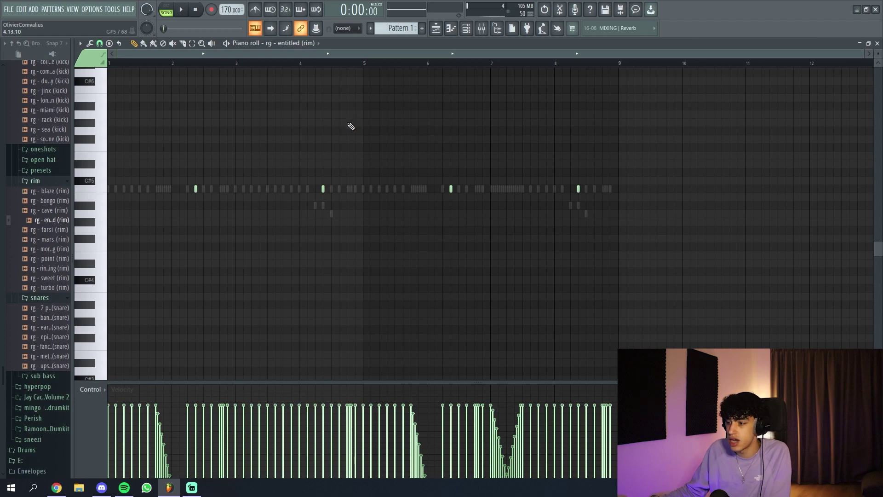
pyautogui.keyDown('ctrl'); pyautogui.scroll(4, 169, 192); pyautogui.keyUp('ctrl')
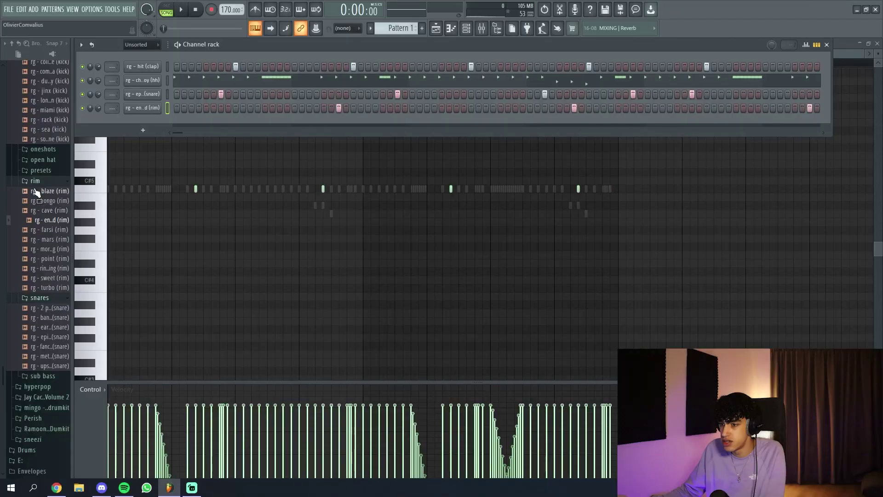
# Add the rg - manny open hat as a new channel with a hit on step 1.
pyautogui.scroll(5, 31, 220)
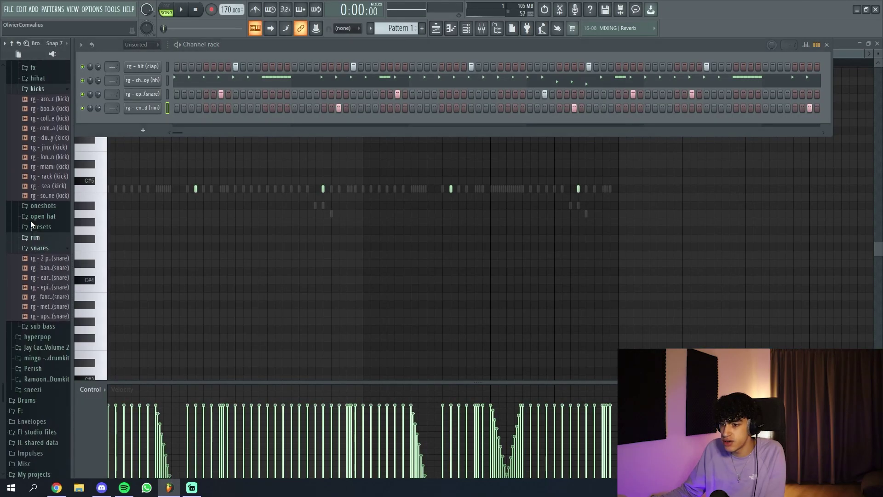
pyautogui.click(31, 220)
pyautogui.moveTo(117, 123); pyautogui.dragTo(158, 125)
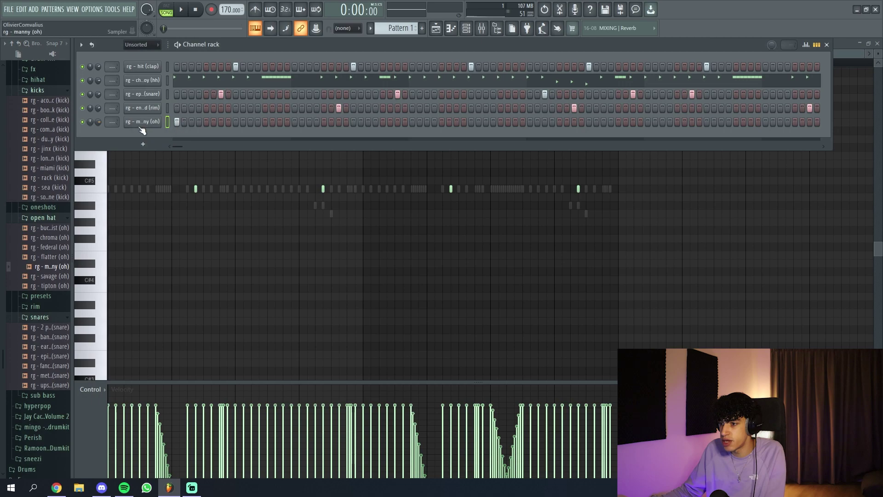
# Audition the manny open hat against the rest of the beat.
pyautogui.click(141, 125)
pyautogui.press('space')
pyautogui.click(333, 87)
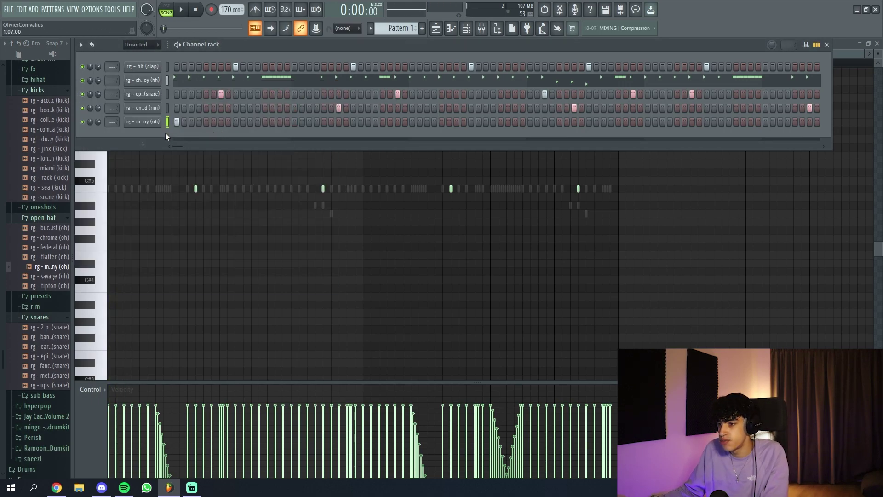
pyautogui.press('space')
pyautogui.click(147, 121)
pyautogui.click(333, 86)
pyautogui.press('space')
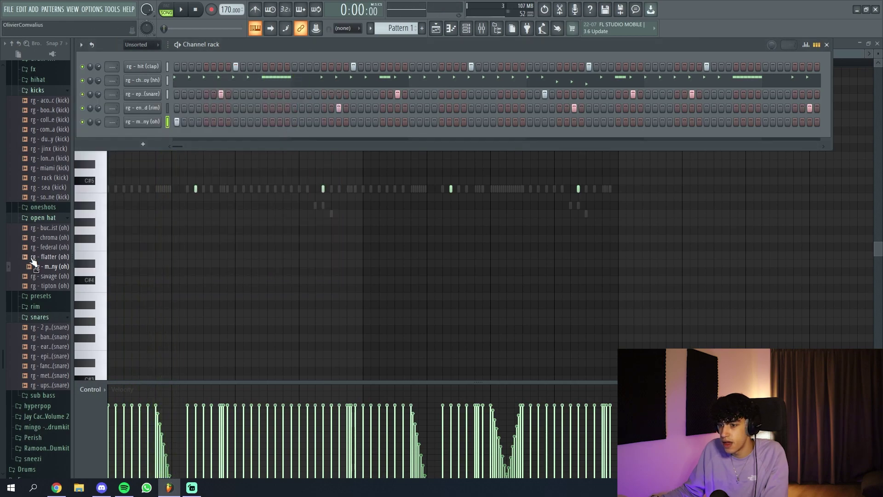
# Add the rg - bucketlist open hat as a new channel and place a hit on step 5.
pyautogui.moveTo(149, 134); pyautogui.dragTo(150, 133)
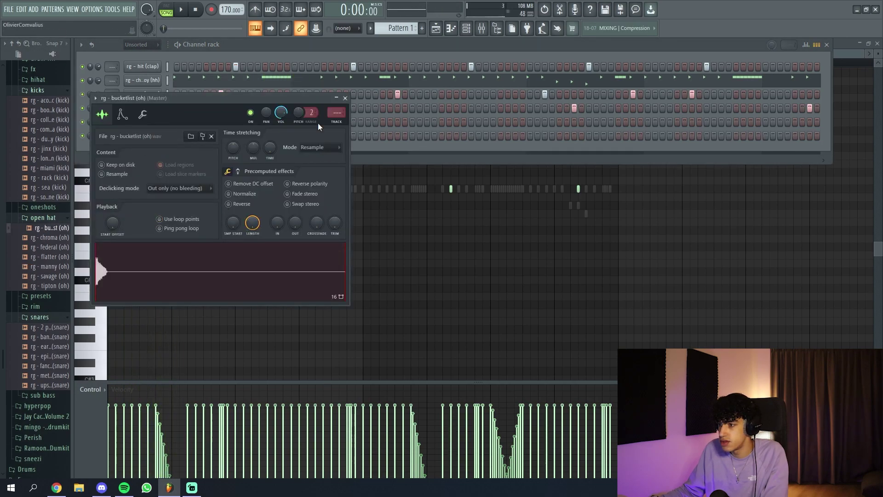
pyautogui.click(346, 97)
pyautogui.press('space')
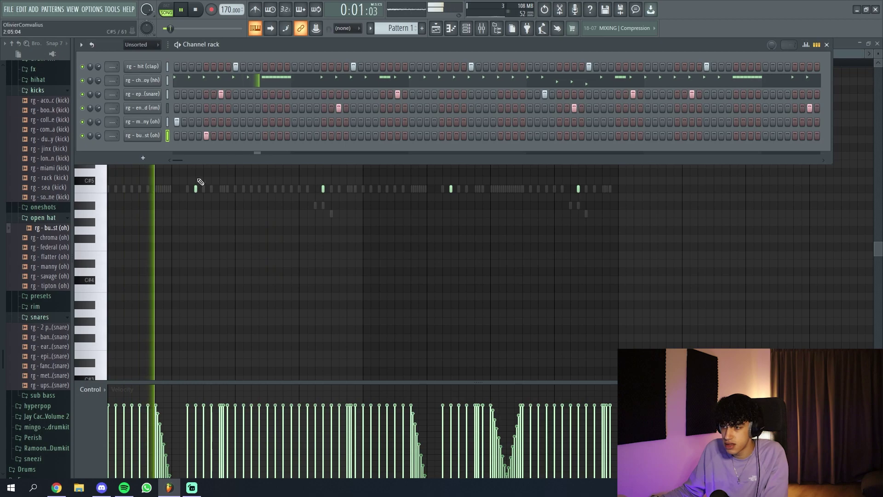
# Add bucketlist open-hat hits on steps 53 and 69 and a manny open-hat hit on step 65.
pyautogui.click(142, 136)
pyautogui.click(345, 98)
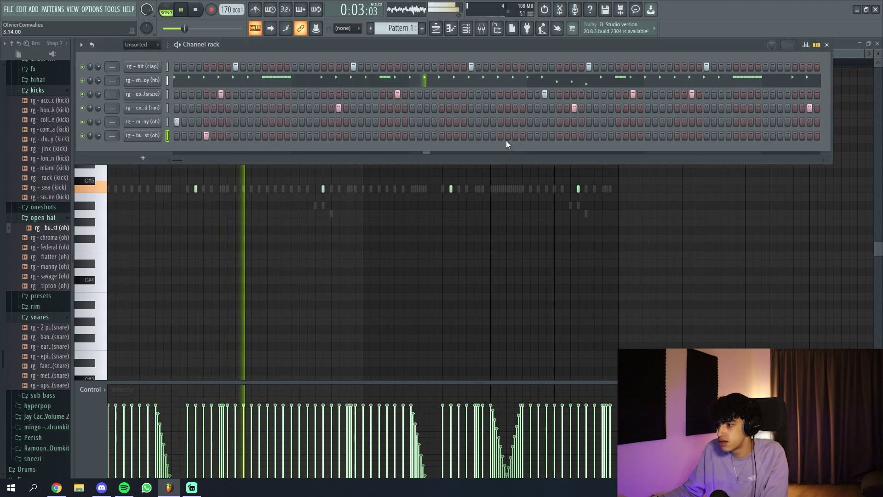
pyautogui.click(559, 136)
pyautogui.click(648, 122)
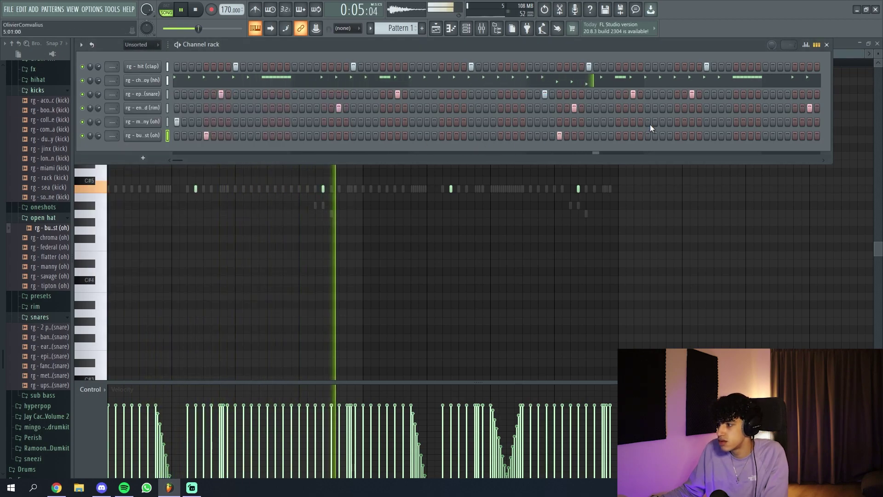
# Place another bucketlist open-hat note on beat 2 of bar 8 in its piano roll.
pyautogui.rightClick(146, 135)
pyautogui.click(184, 136)
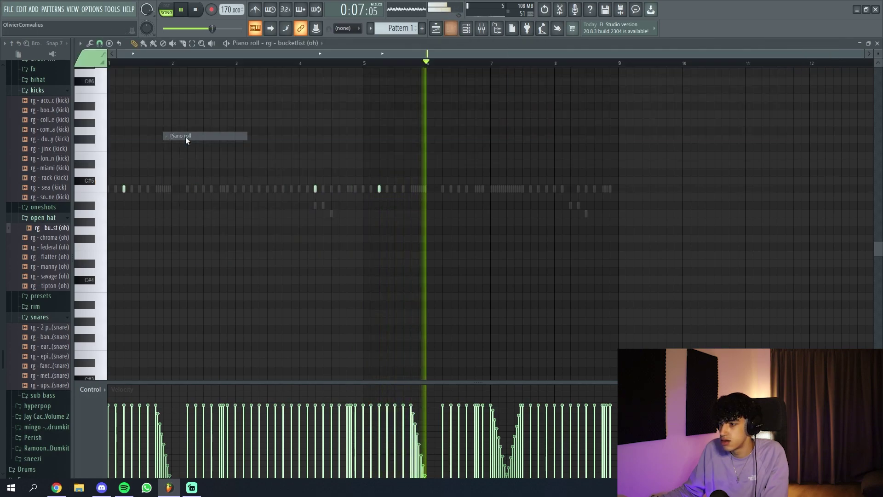
pyautogui.press('space')
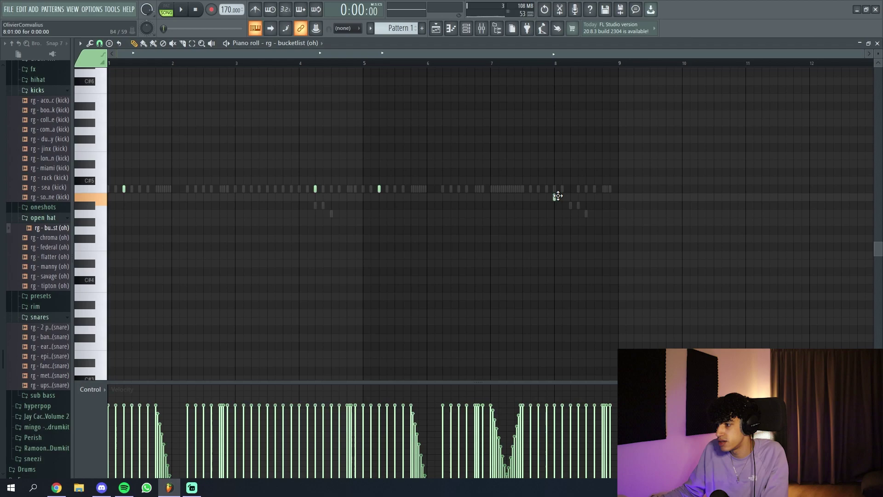
# Find the rg - star sample in the drum kit's 808's folder and add it as a new channel.
pyautogui.press('F6')
pyautogui.scroll(8, 41, 249)
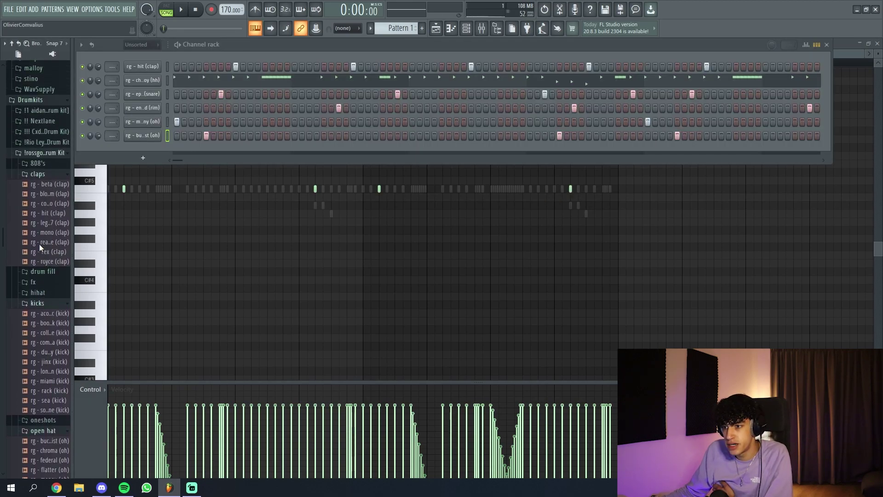
pyautogui.scroll(1, 39, 248)
pyautogui.click(38, 182)
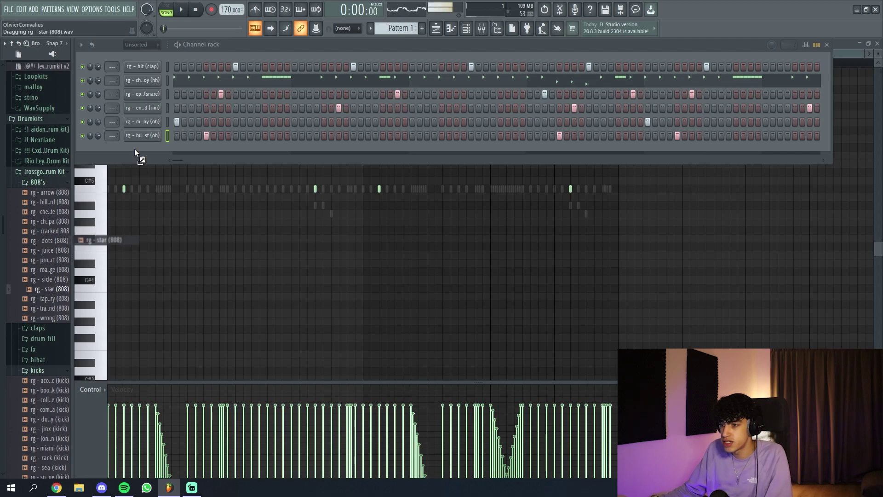
pyautogui.moveTo(135, 153); pyautogui.dragTo(142, 150)
pyautogui.click(357, 110)
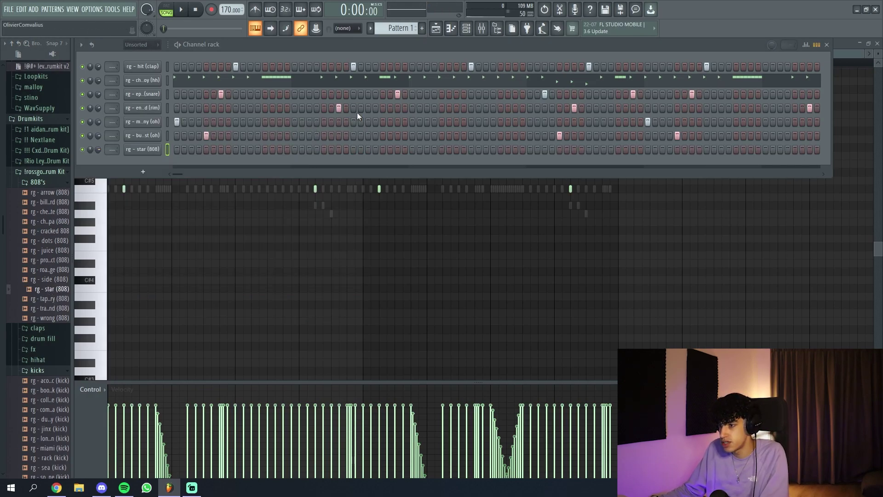
# In the star 808's piano roll, place D#5 at the start of bar 1 and G5 on its fourth beat.
pyautogui.rightClick(152, 150)
pyautogui.click(184, 150)
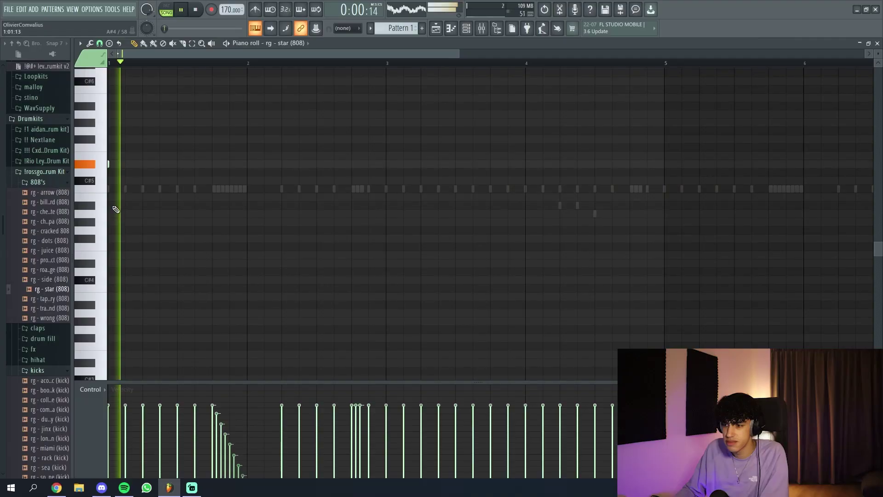
pyautogui.press('space')
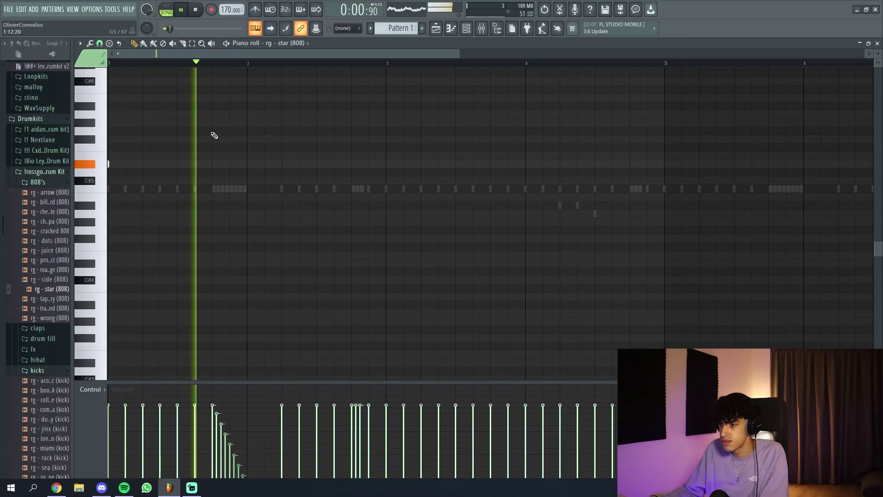
pyautogui.press('space')
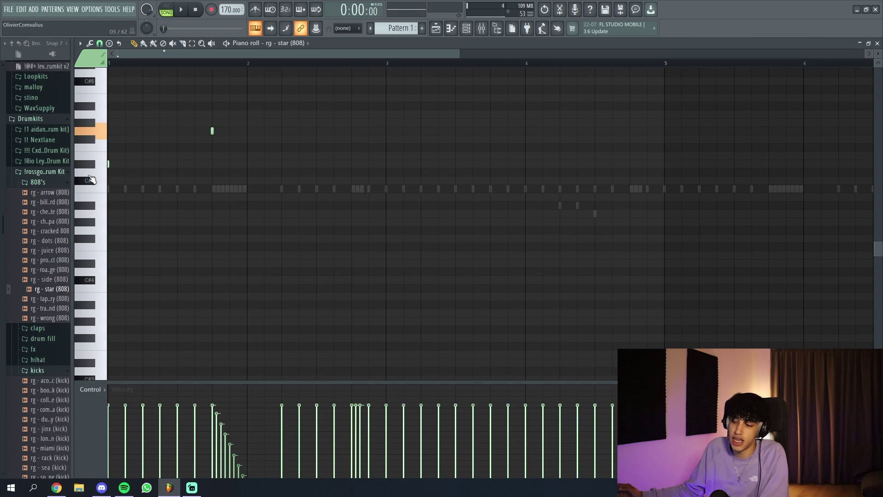
# Add an 808 note at the start of bar 3 and raise the 808 notes by an octave.
pyautogui.scroll(-3, 129, 258)
pyautogui.scroll(2, 87, 192)
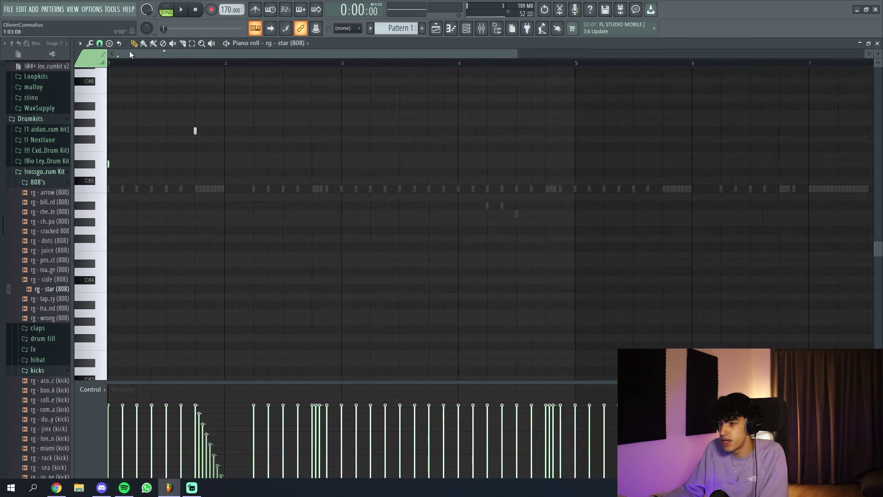
pyautogui.press('space')
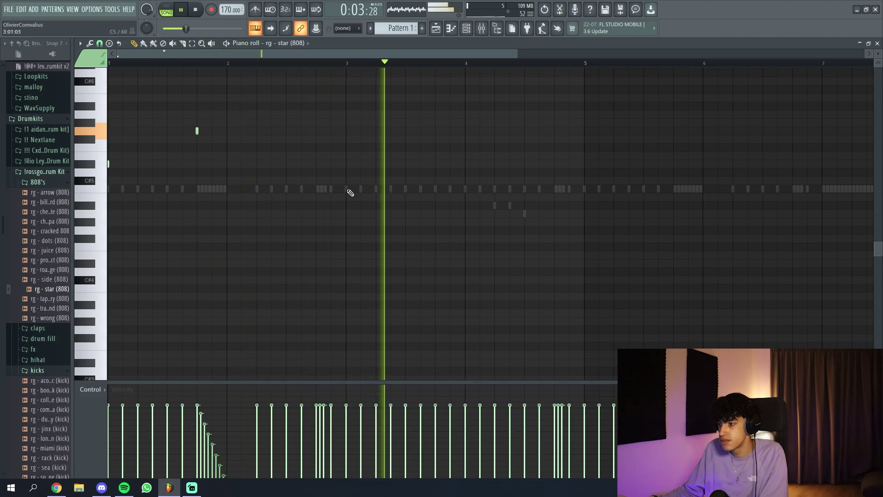
pyautogui.press('space')
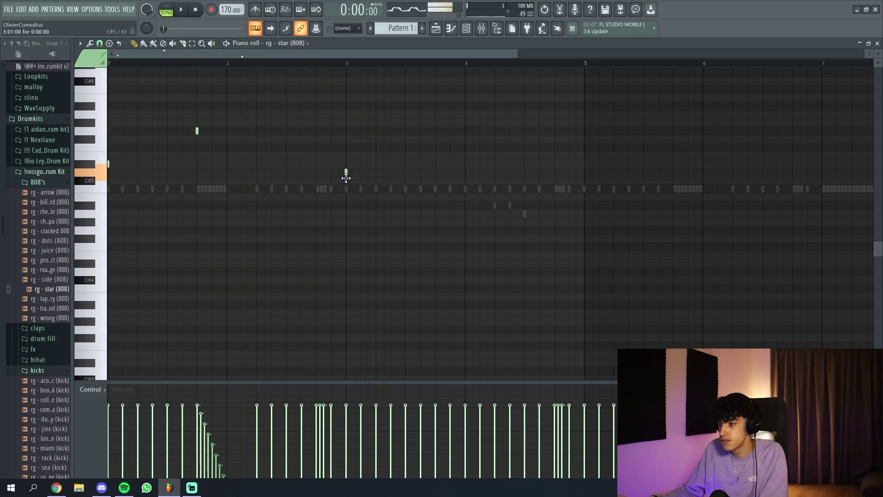
pyautogui.press('space')
pyautogui.scroll(-2, 347, 183)
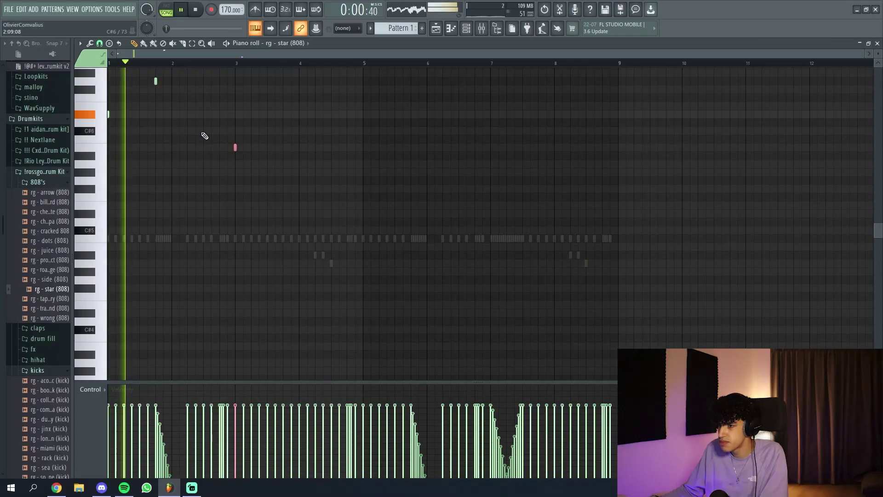
# Lower the bar 3 808 note by one semitone to A#5 and audition it.
pyautogui.press('space')
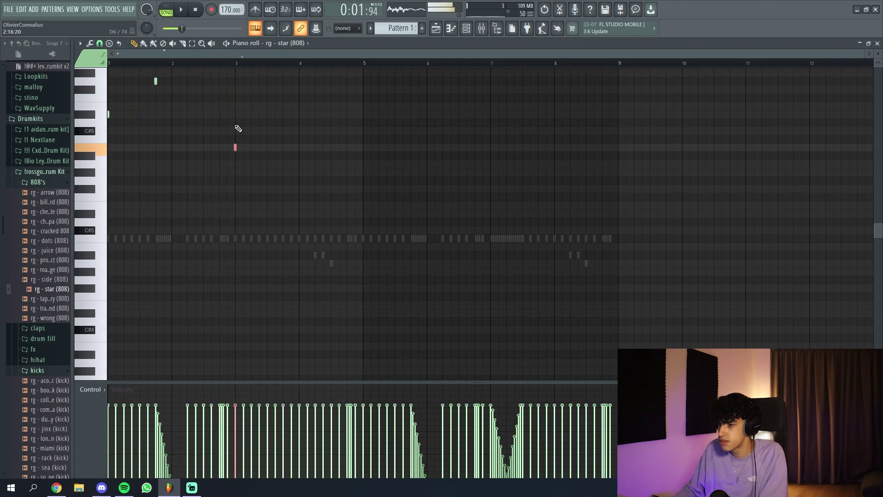
pyautogui.hotkey('shift', 'Down')
pyautogui.press('space')
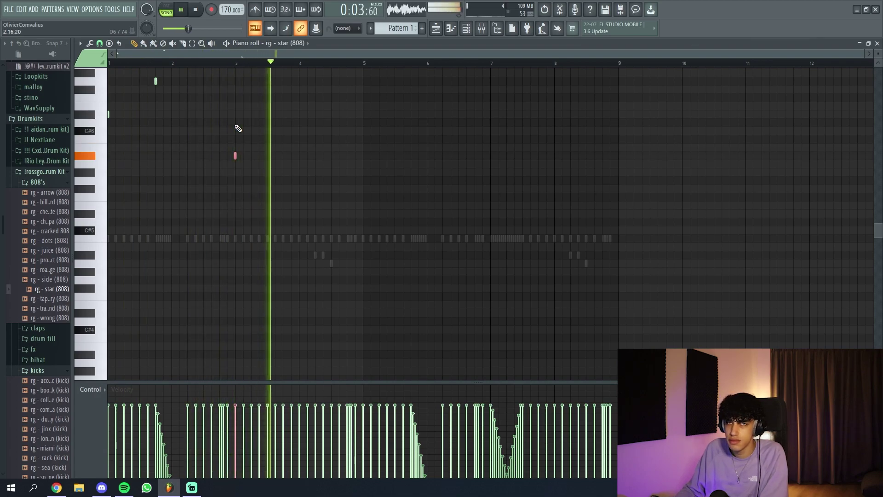
pyautogui.press('space')
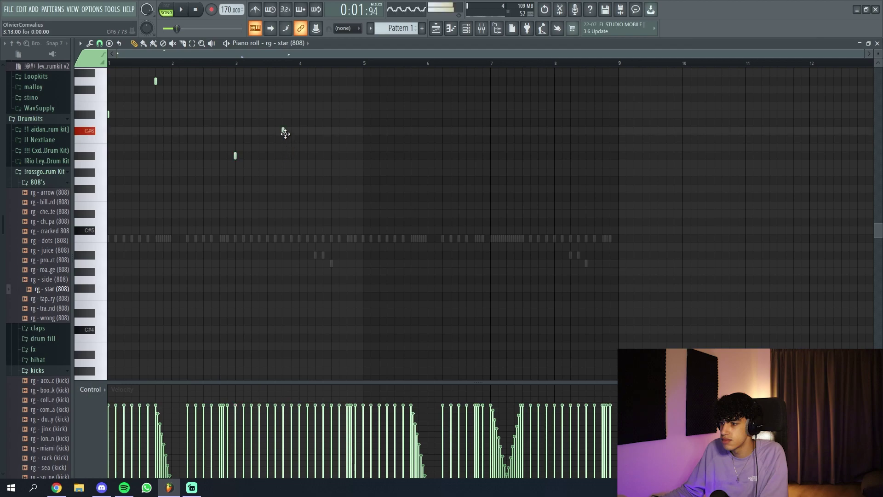
# Add a fourth 808 note on beat 4 of bar 3 and tune it by ear to F5.
pyautogui.press('space')
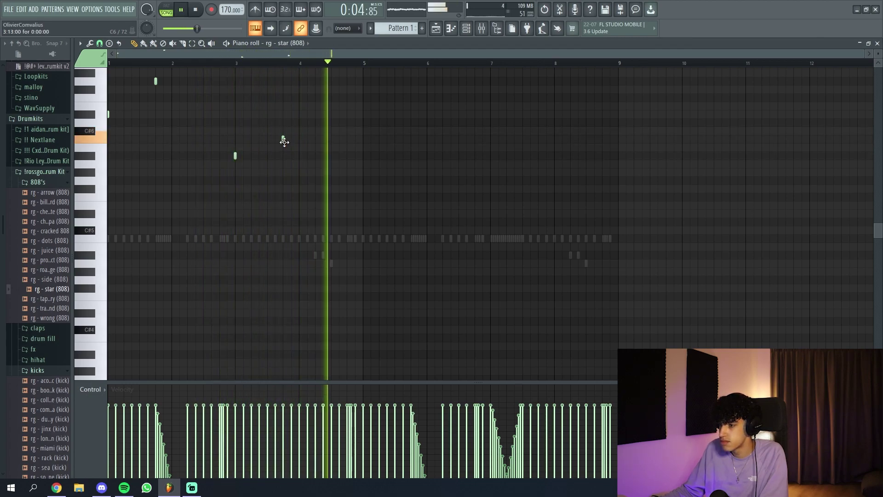
pyautogui.press('space')
pyautogui.moveTo(283, 140); pyautogui.dragTo(268, 198)
pyautogui.press('space')
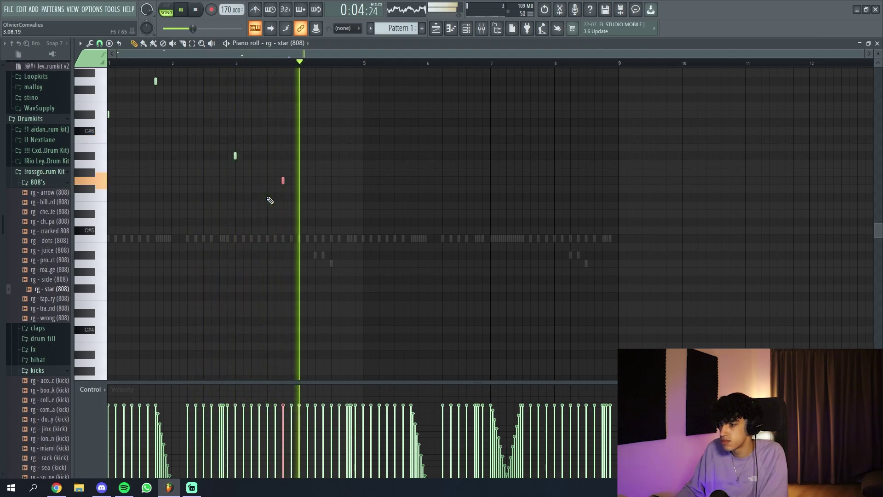
pyautogui.hotkey('shift', 'Down')
pyautogui.hotkey('shift', 'Down')
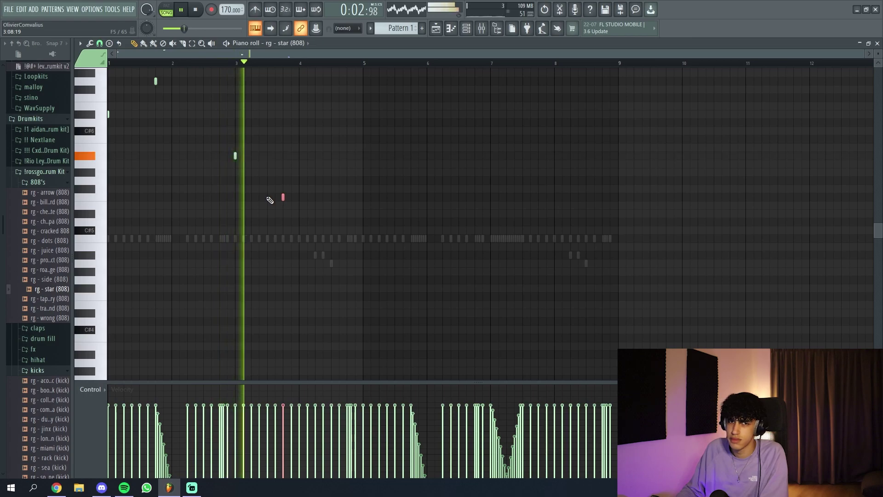
pyautogui.press('space')
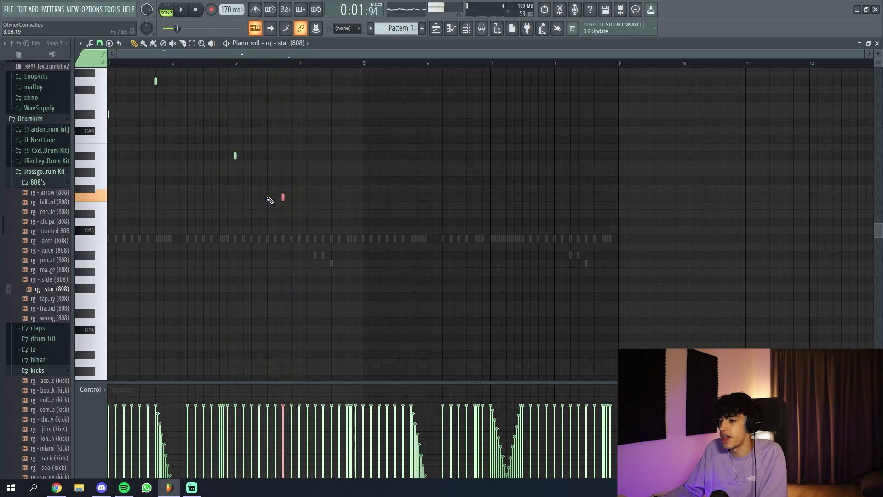
# Extend the 808 notes end to end across bars 1–4 and set their pitches to D#5, G5, A#5 and F5.
pyautogui.hotkey('ctrl', 'l')
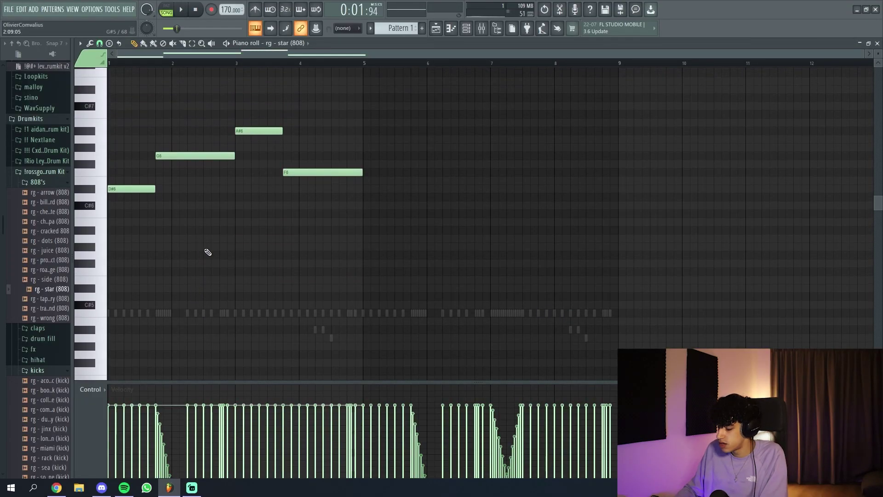
pyautogui.hotkey('ctrl', 'Down')
pyautogui.scroll(-2, 184, 235)
pyautogui.scroll(2, 89, 247)
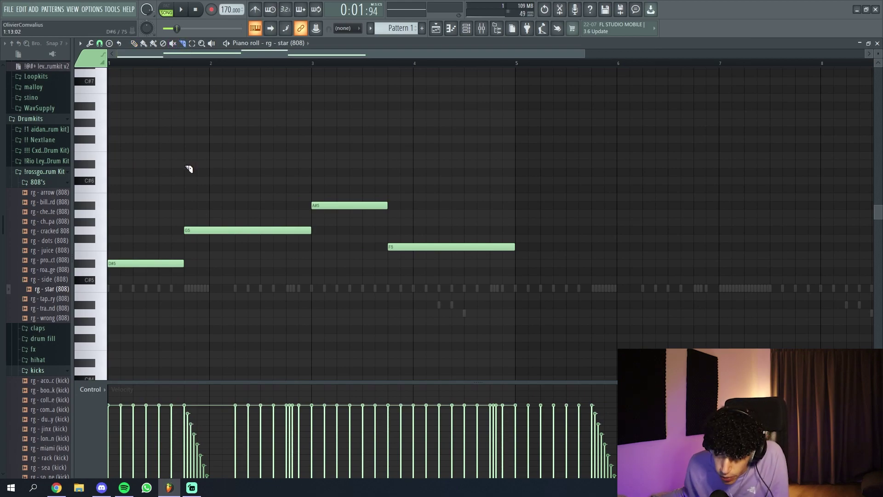
# Try slicing the G5 808 note in the second half of bar 2 during playback.
pyautogui.press('space')
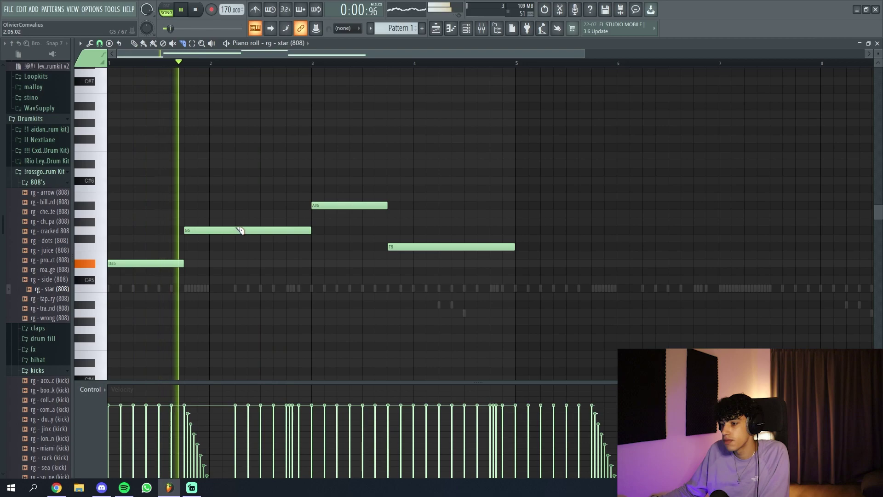
pyautogui.click(278, 231)
pyautogui.press('space')
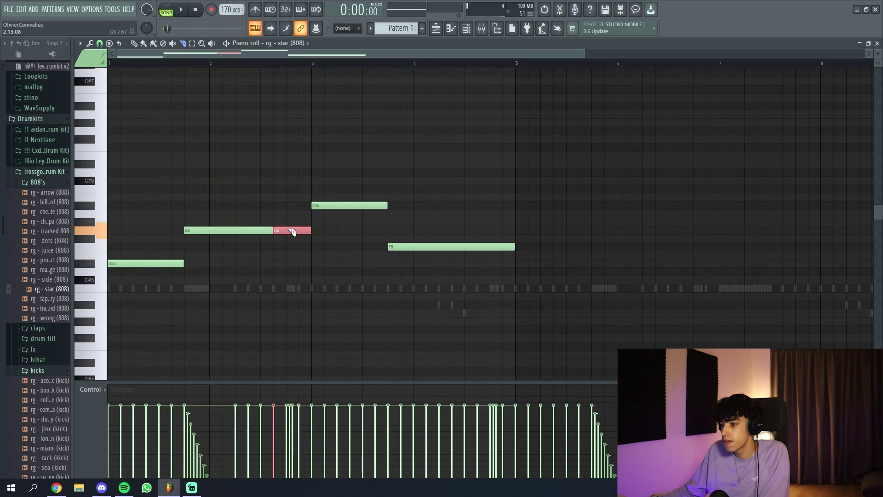
pyautogui.press('space')
# With snap at 1/2 beat, slice the G5 note in bar 2, the A#5 note in bar 3 and the F5 note in bar 4.
pyautogui.click(99, 43)
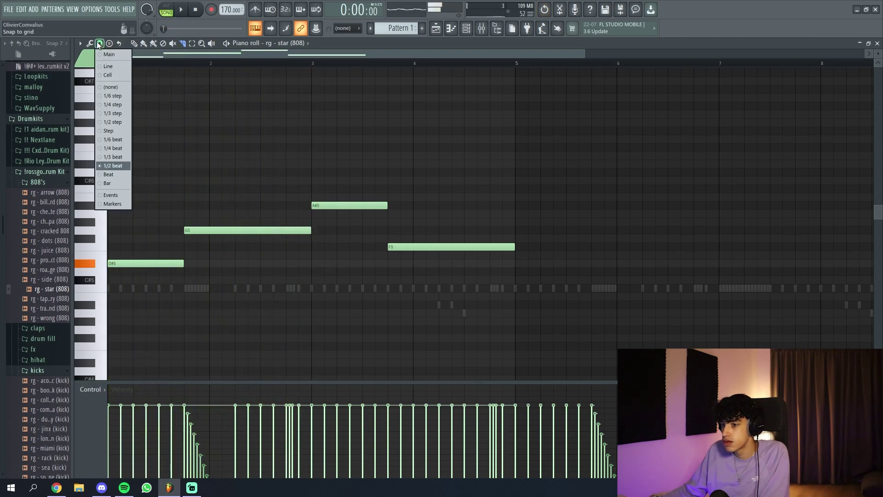
pyautogui.click(112, 165)
pyautogui.press('space')
pyautogui.moveTo(271, 229); pyautogui.dragTo(272, 239)
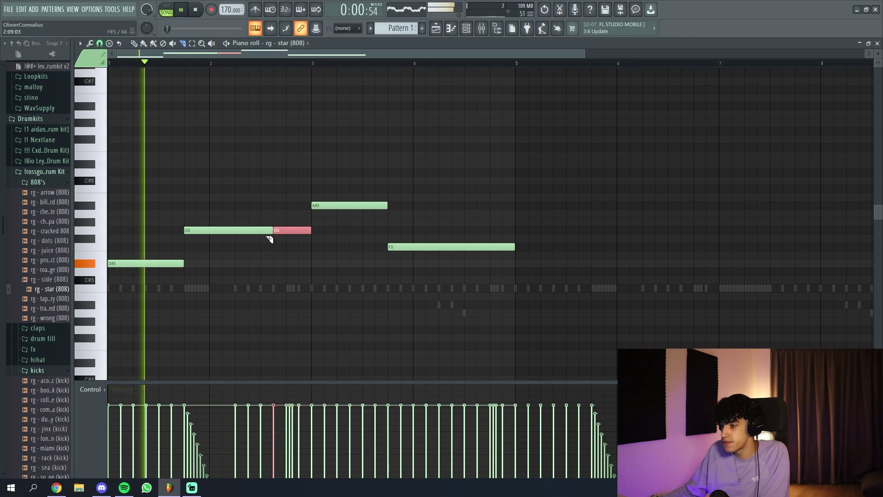
pyautogui.click(348, 206)
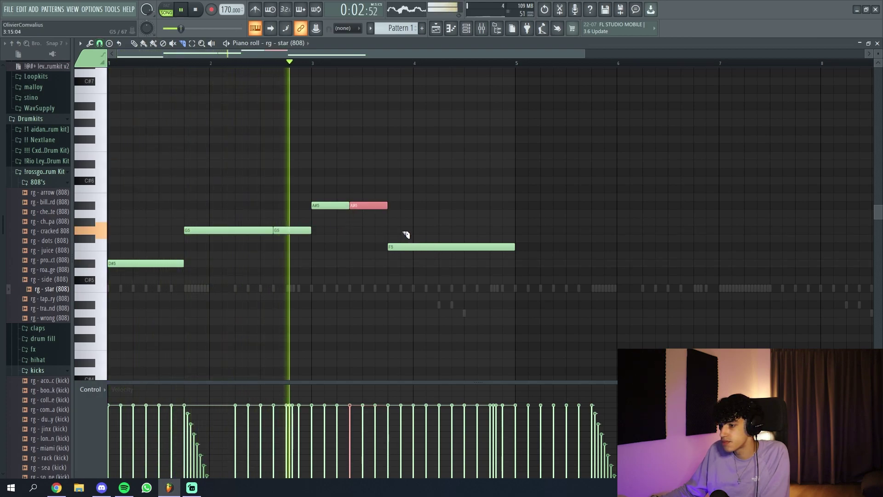
pyautogui.click(478, 248)
# Duplicate all the 808 notes of bars 1–4 into bars 5–8.
pyautogui.hotkey('ctrl', 'a')
pyautogui.hotkey('ctrl', 'b')
pyautogui.scroll(-2, 462, 199)
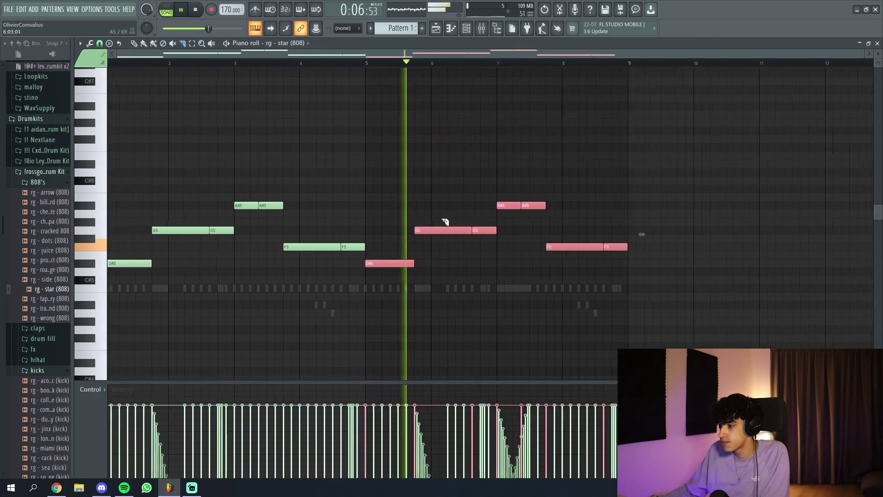
# Slice the G5 808 note on beat 2 of bar 6 and the F5 note twice in bar 8, half a beat apart.
pyautogui.scroll(3, 448, 224)
pyautogui.click(442, 231)
pyautogui.scroll(-2, 511, 227)
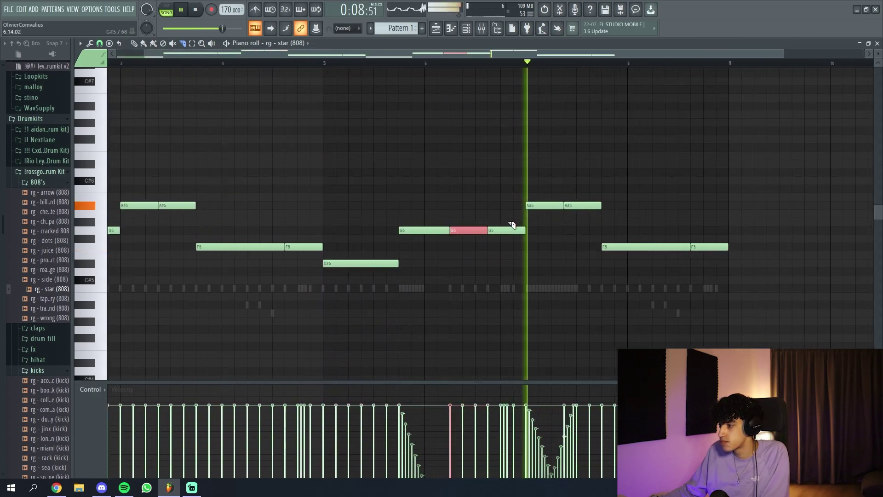
pyautogui.scroll(2, 597, 225)
pyautogui.click(629, 248)
pyautogui.click(644, 248)
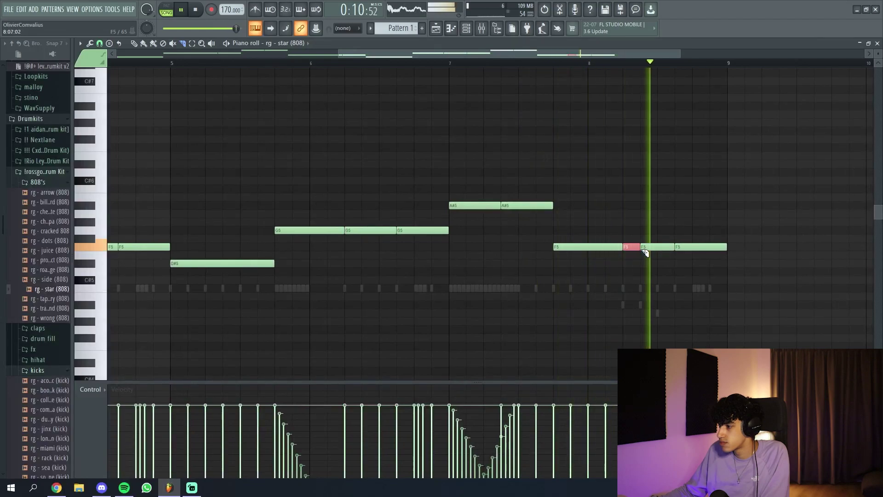
pyautogui.scroll(-3, 285, 138)
pyautogui.click(134, 44)
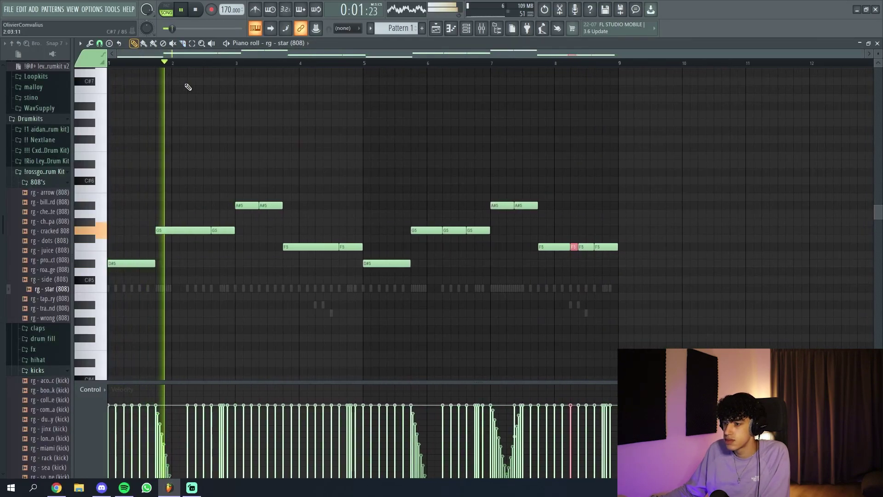
# Deselect the sliced notes and check the star 808 channel's Cut itself option.
pyautogui.hotkey('ctrl', 'd')
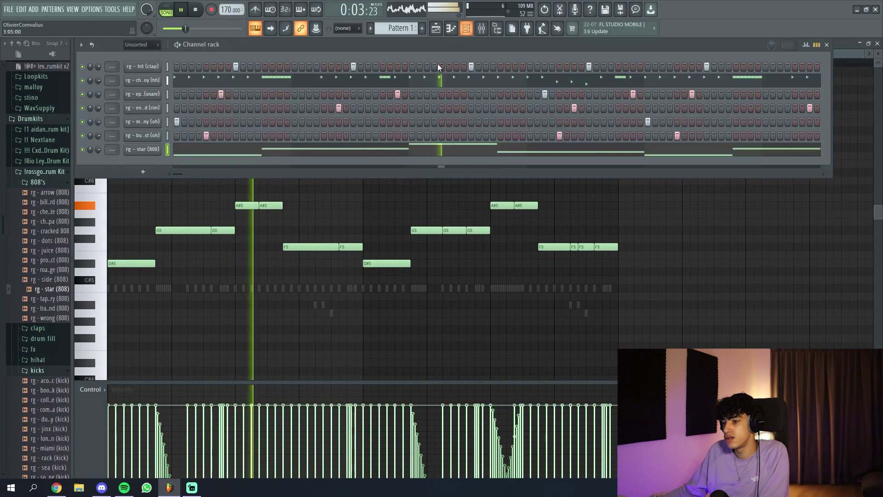
pyautogui.press('F6')
pyautogui.click(162, 150)
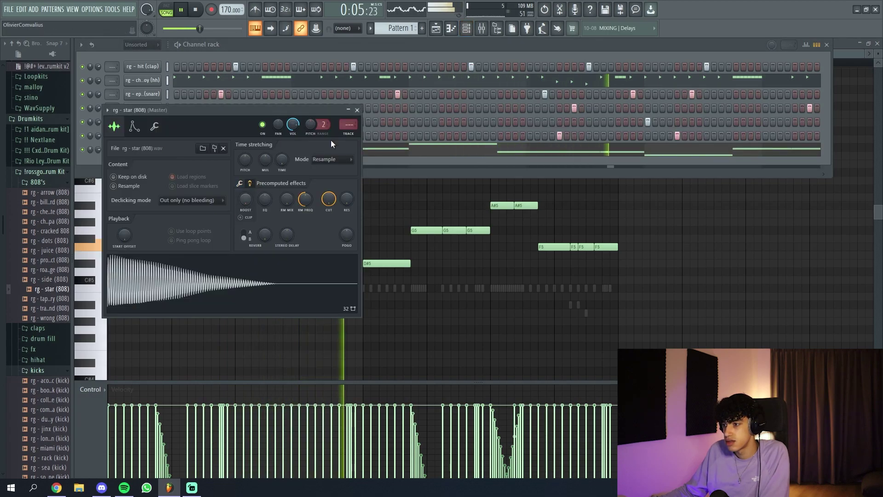
pyautogui.click(356, 110)
pyautogui.rightClick(150, 150)
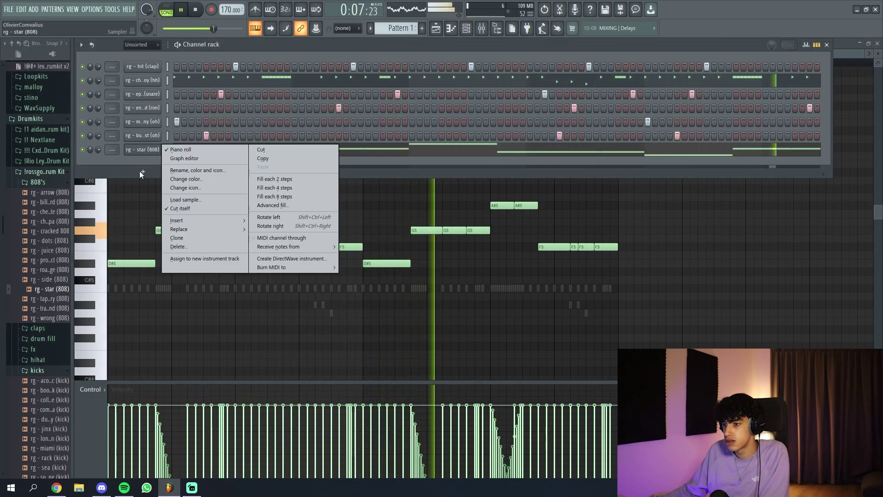
pyautogui.click(139, 170)
pyautogui.click(122, 161)
pyautogui.rightClick(141, 152)
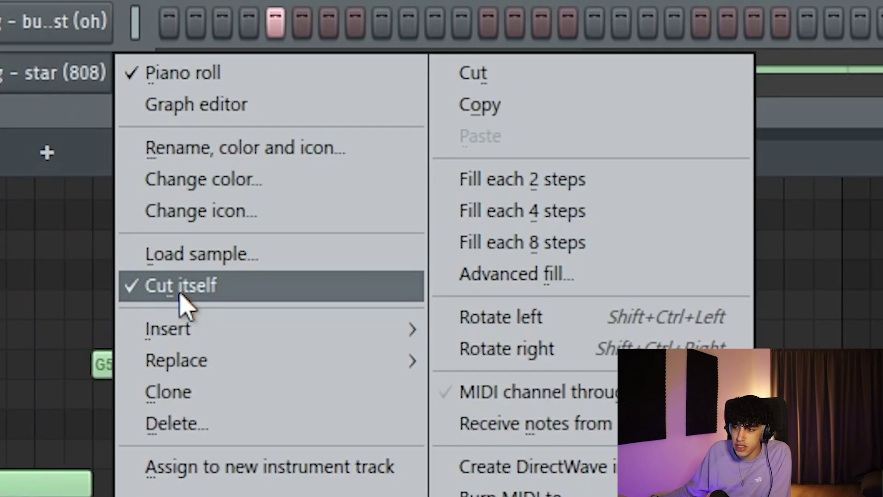
pyautogui.click(181, 295)
# Play the 808 line back from its piano roll and recheck the star 808 channel's options.
pyautogui.click(219, 152)
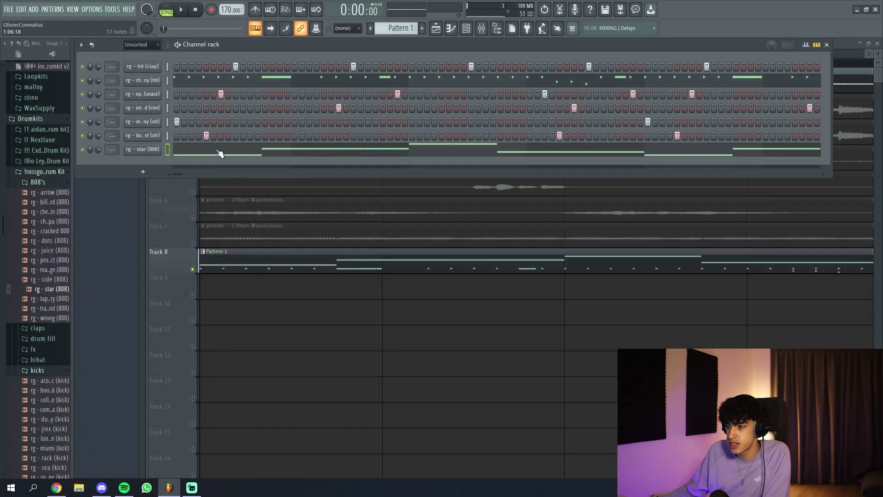
pyautogui.click(219, 152)
pyautogui.click(216, 64)
pyautogui.press('space')
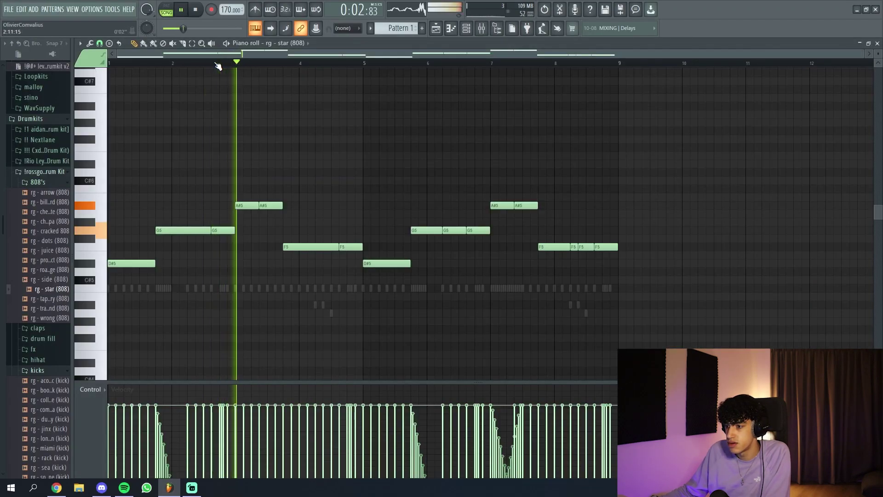
pyautogui.press('space')
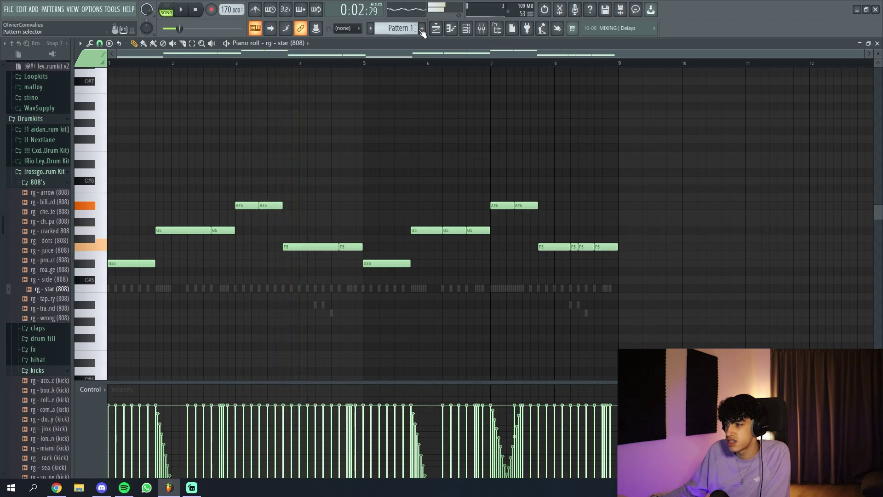
pyautogui.click(470, 31)
pyautogui.rightClick(155, 146)
pyautogui.click(180, 209)
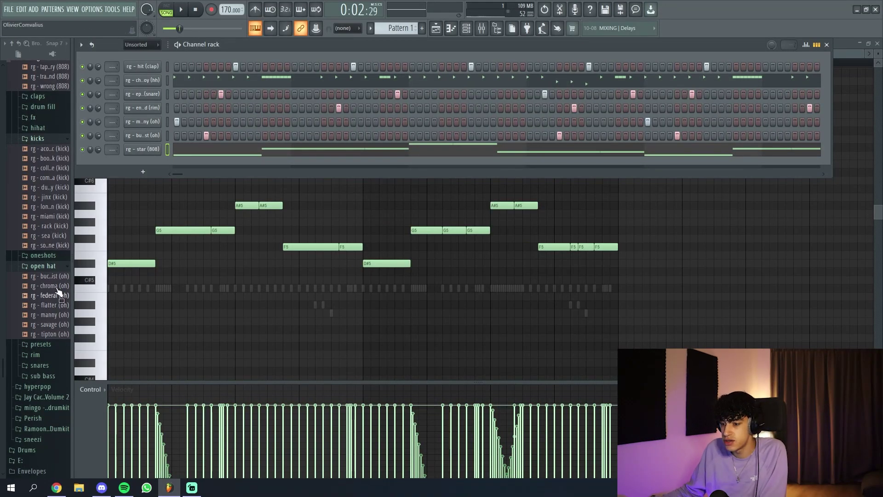
# Load rg - rack (kick) from the kicks folder as a new channel and raise its Boost to about 7%.
pyautogui.click(30, 271)
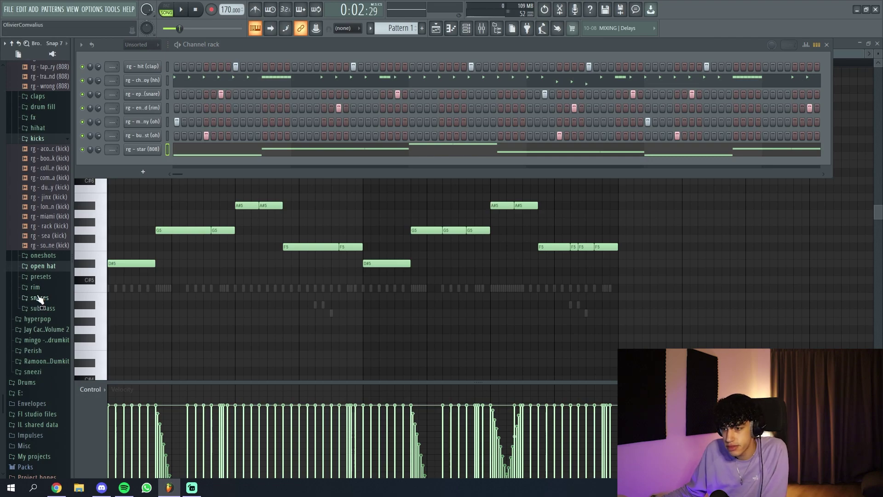
pyautogui.moveTo(48, 226); pyautogui.dragTo(257, 211)
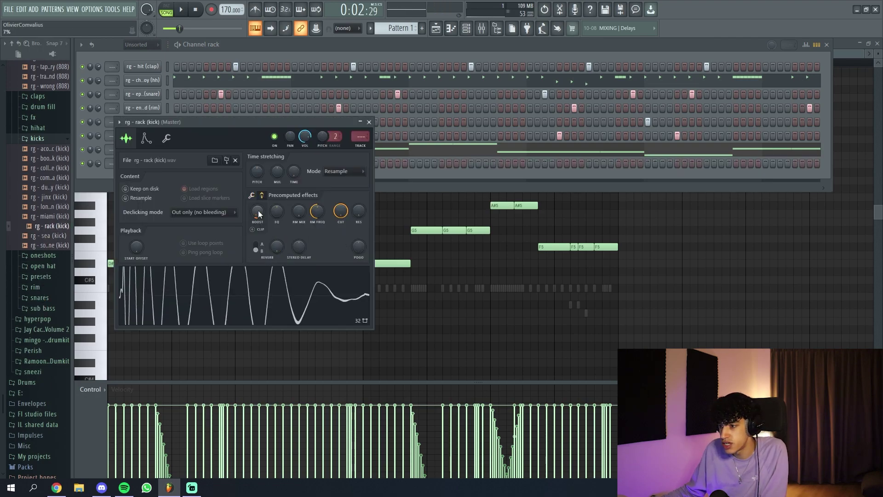
pyautogui.click(369, 123)
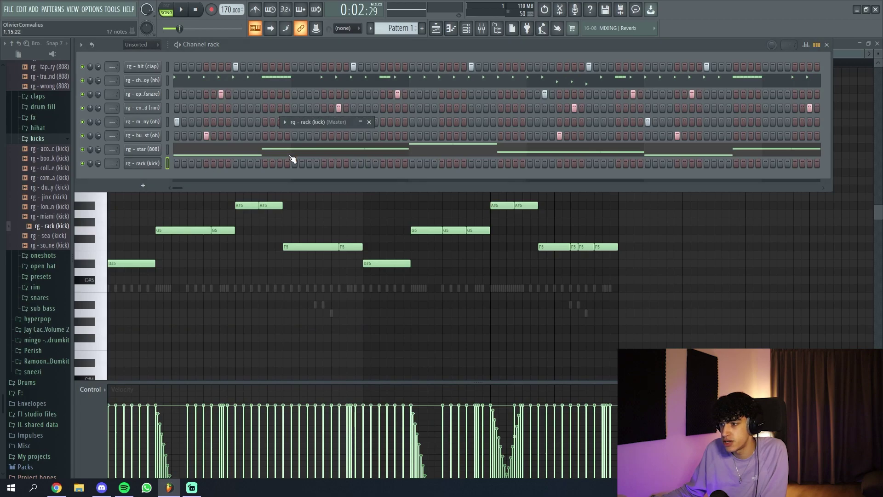
# Put away the kick's channel settings and load Fruity Soft Clipper into slot 4 of the Master mixer track.
pyautogui.click(345, 122)
pyautogui.click(535, 122)
pyautogui.press('F9')
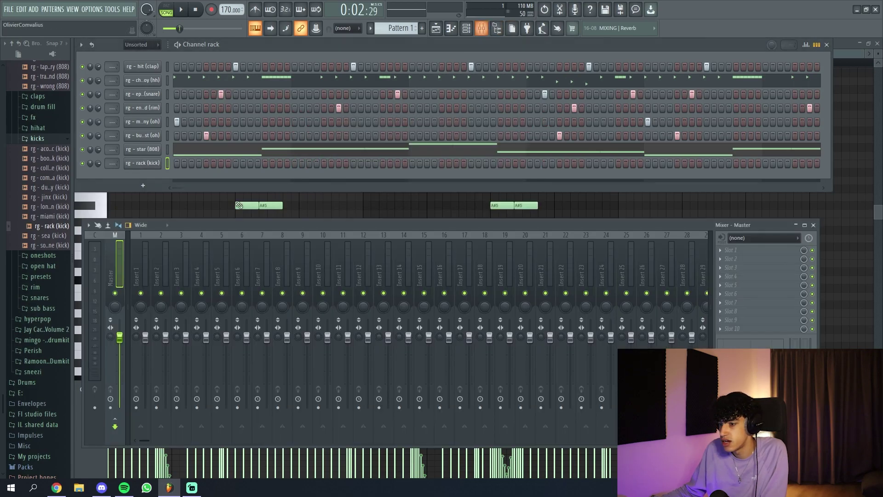
pyautogui.click(746, 277)
pyautogui.moveTo(734, 271)
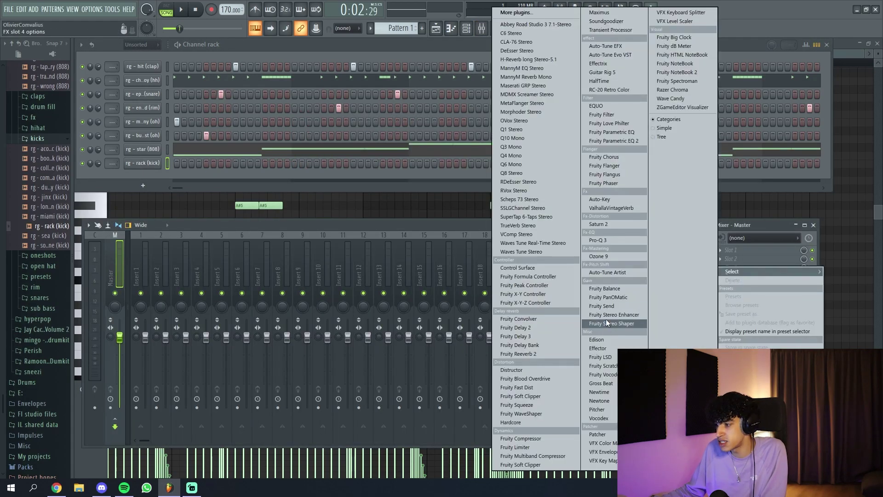
pyautogui.click(516, 396)
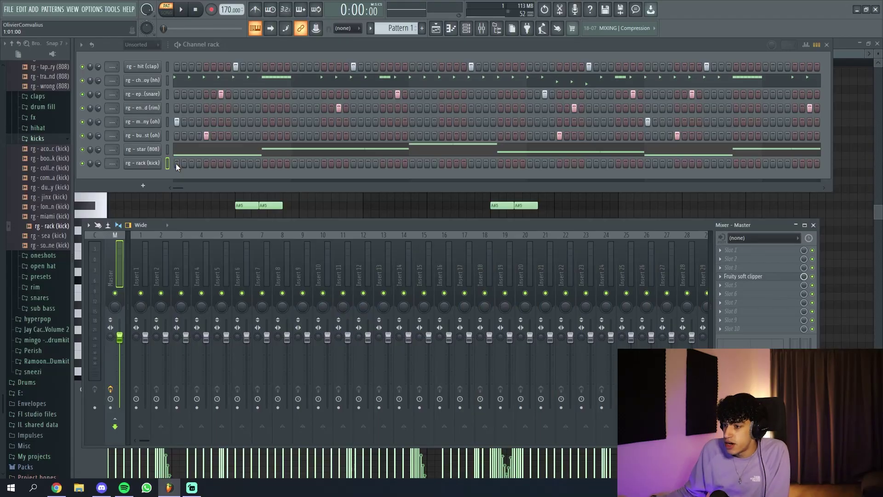
# During pattern playback, place kick hits under the 808 notes on steps 1, 13, 33, 39, 45, 65 and 77.
pyautogui.click(176, 163)
pyautogui.press('space')
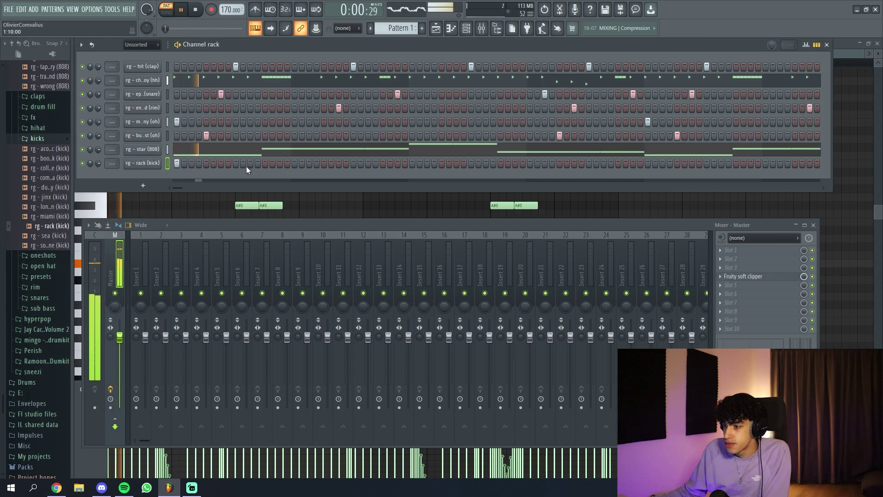
pyautogui.click(265, 164)
pyautogui.click(411, 164)
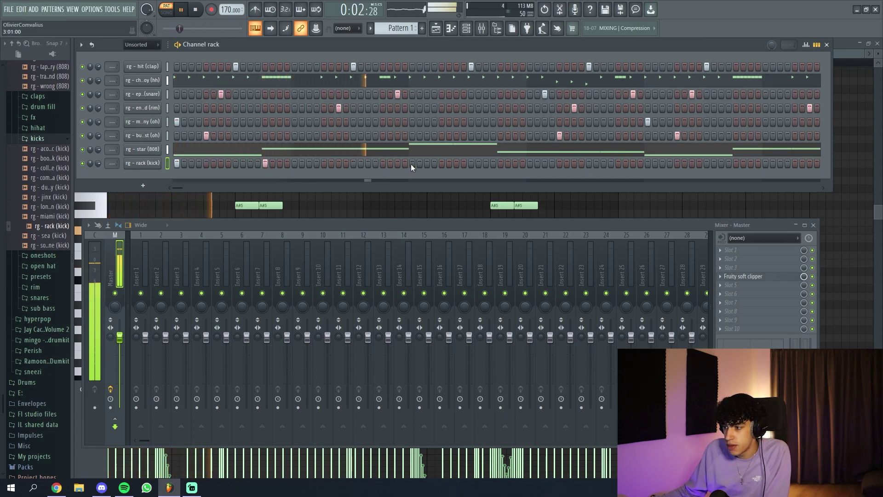
pyautogui.click(501, 164)
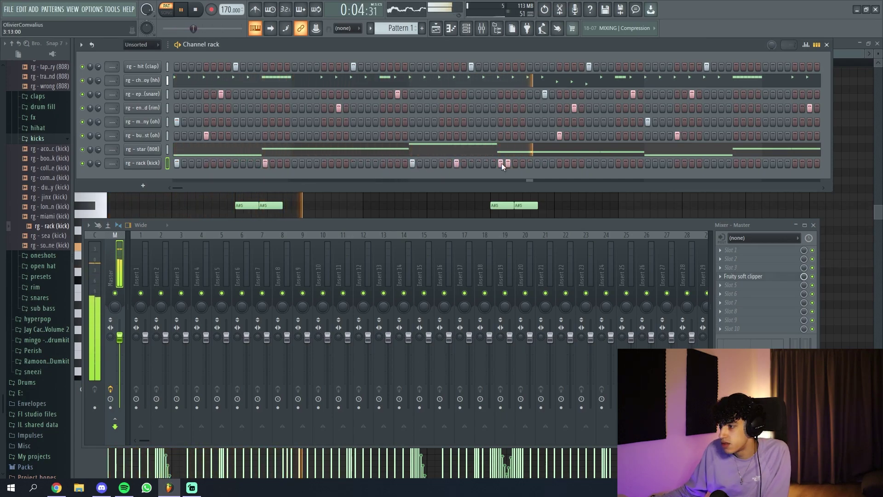
pyautogui.click(647, 164)
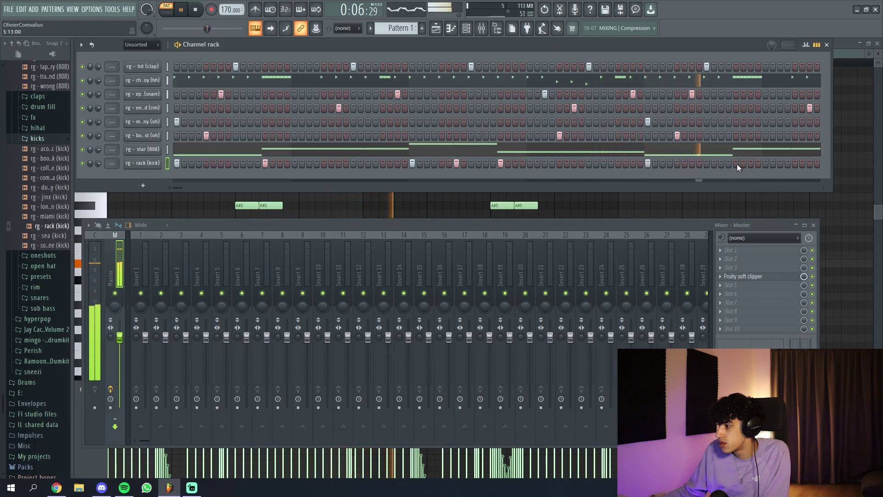
# Continue the kick pattern under the remaining 808 notes with hits on steps 91, 97, 109, 119 and 123.
pyautogui.moveTo(186, 187); pyautogui.dragTo(206, 185)
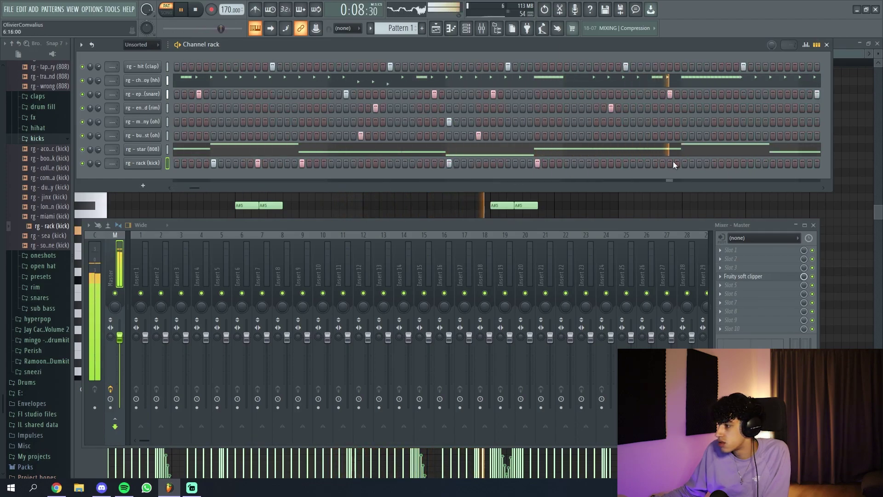
pyautogui.press('space')
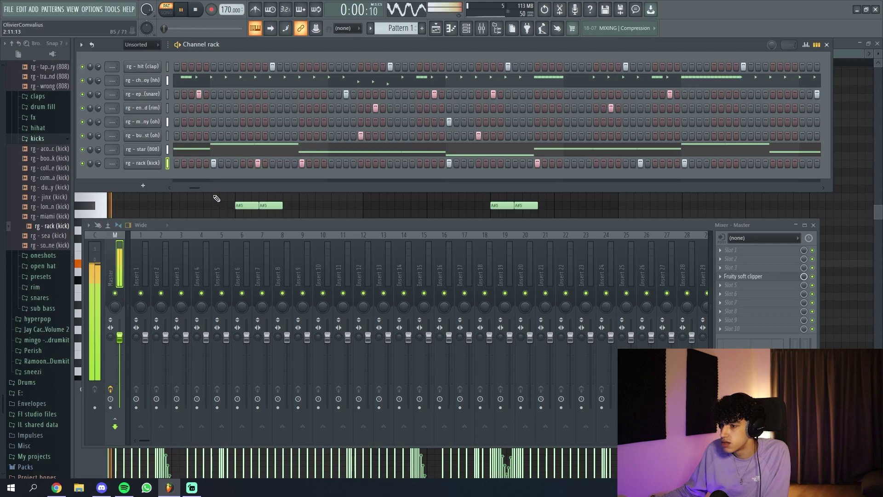
pyautogui.moveTo(201, 188); pyautogui.dragTo(208, 188)
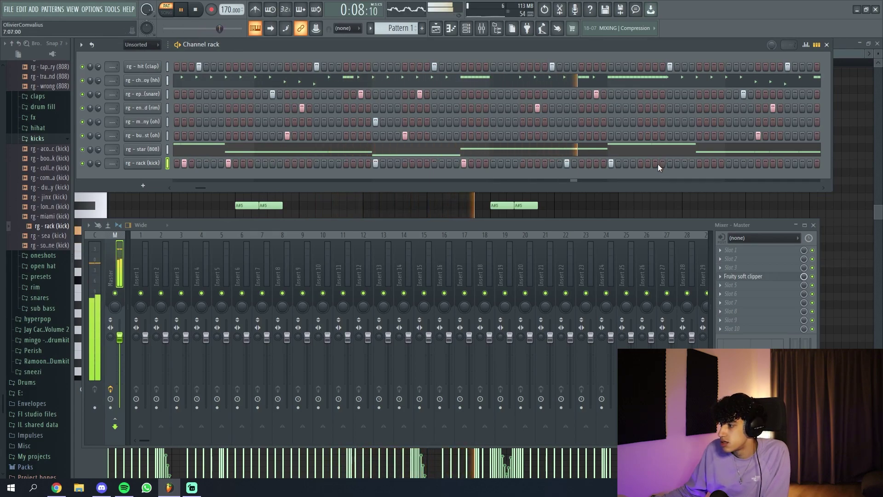
pyautogui.click(700, 163)
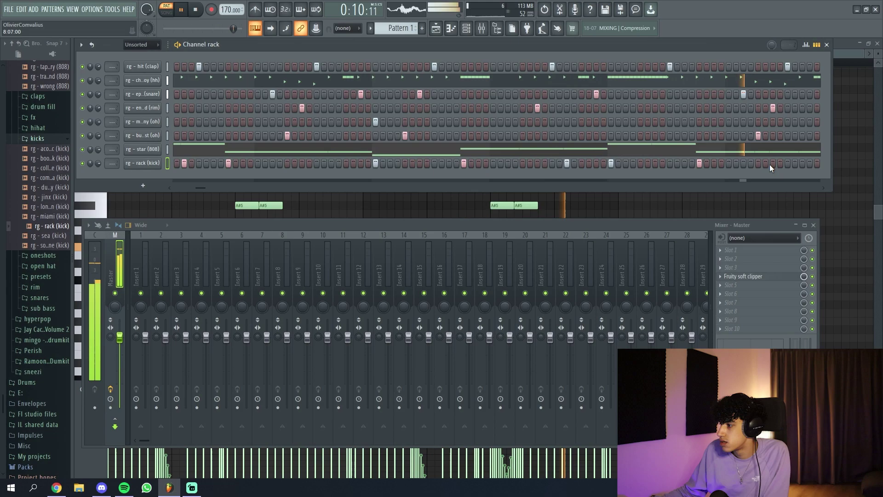
pyautogui.click(771, 163)
pyautogui.click(803, 163)
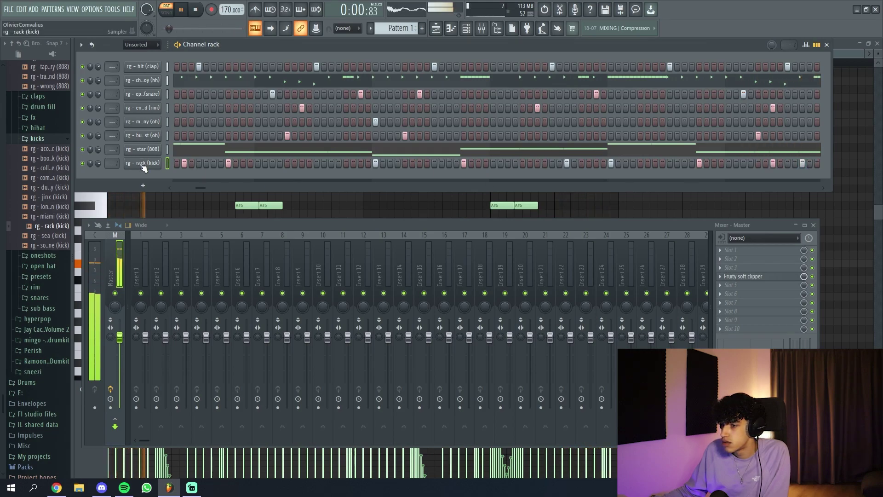
pyautogui.press('space')
# Route all channels to consecutive mixer tracks starting from Insert 1 and toggle track mutes during playback to check the routing.
pyautogui.moveTo(197, 187); pyautogui.dragTo(83, 179)
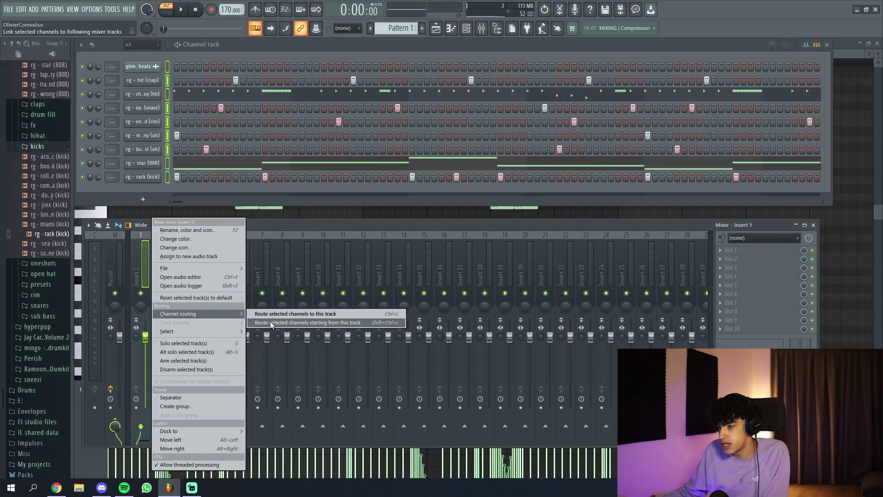
pyautogui.click(285, 322)
pyautogui.click(160, 298)
pyautogui.click(181, 298)
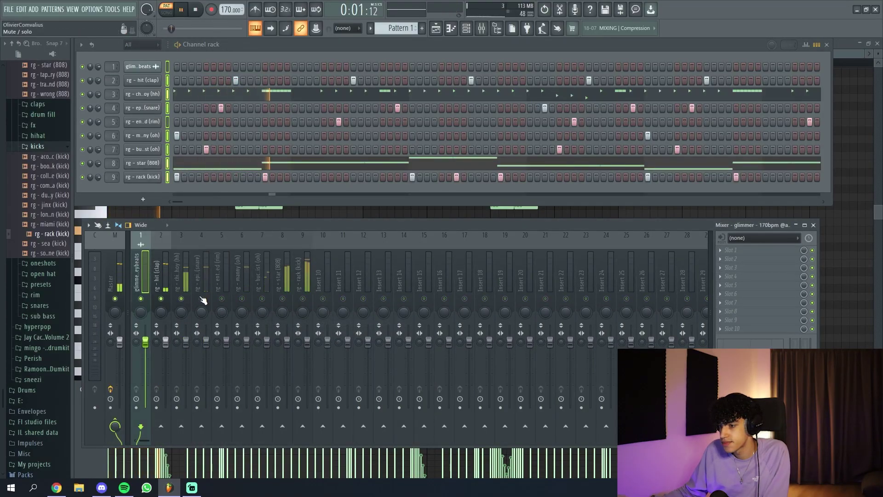
pyautogui.click(201, 298)
pyautogui.click(222, 298)
pyautogui.press('space')
pyautogui.press('space')
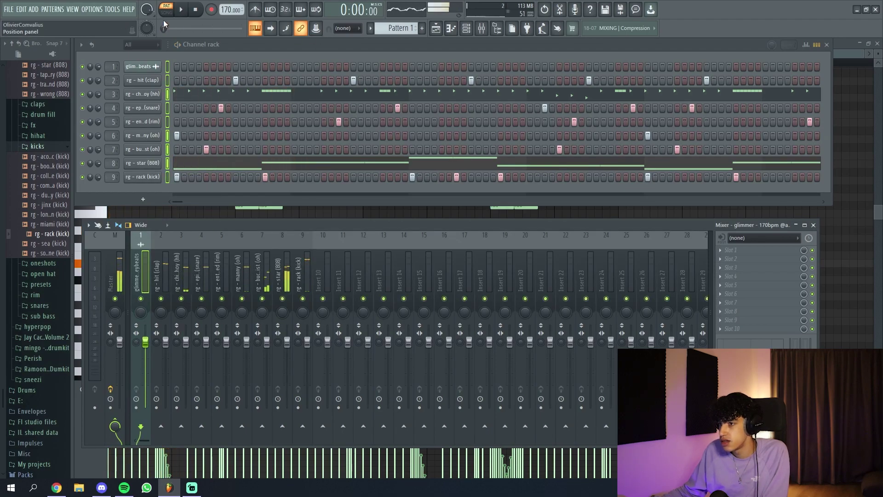
# Switch to song mode, unmute playlist track 8 and delete the Pattern 1 clip from it.
pyautogui.click(167, 12)
pyautogui.click(436, 28)
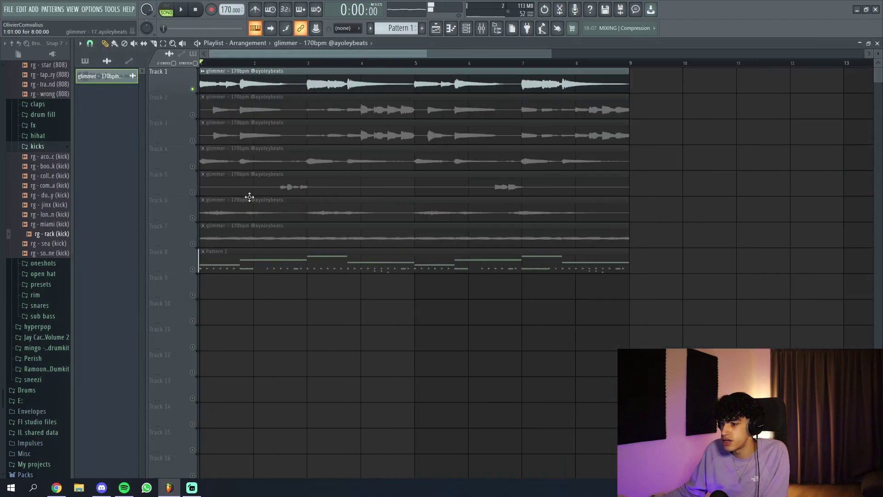
pyautogui.click(193, 269)
pyautogui.rightClick(257, 269)
# Show the patterns in the playlist picker and split Pattern 1 by channel.
pyautogui.click(85, 61)
pyautogui.rightClick(85, 61)
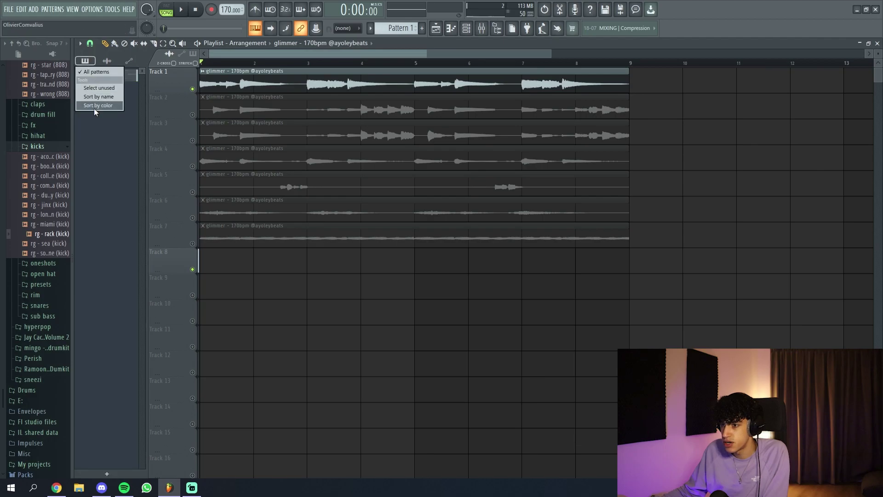
pyautogui.click(95, 107)
pyautogui.rightClick(103, 80)
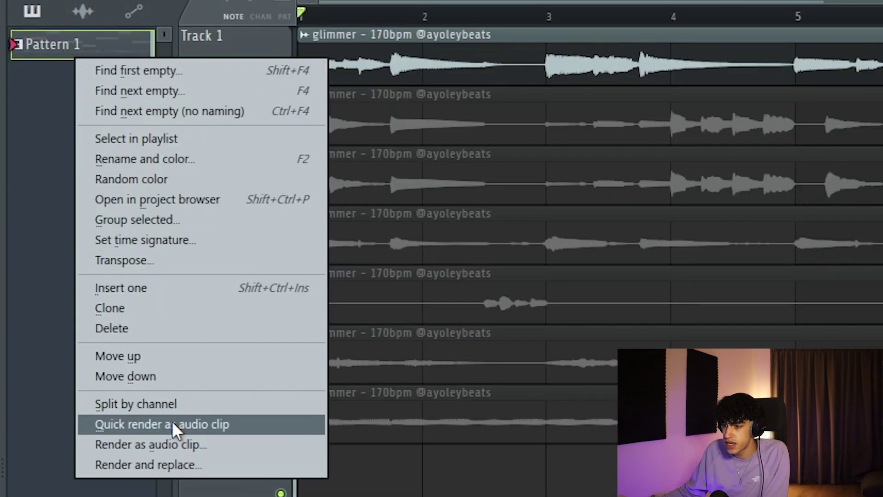
pyautogui.click(135, 232)
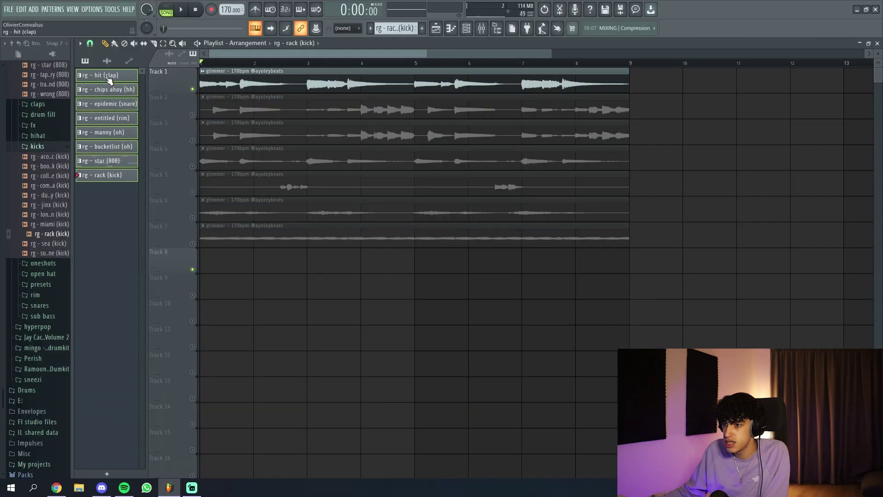
# Place the eight split patterns at bar 1 on tracks 8–15, each eight bars long, and unmute those tracks.
pyautogui.moveTo(202, 264); pyautogui.dragTo(203, 256)
pyautogui.scroll(-2, 501, 319)
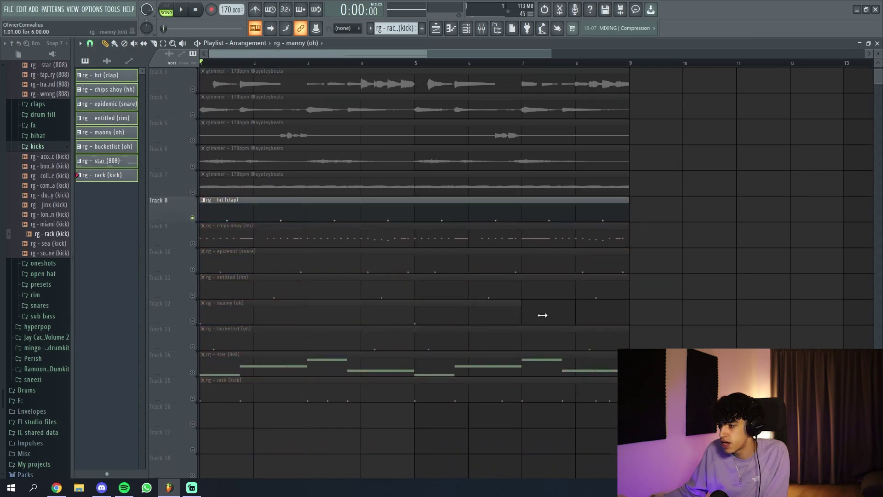
pyautogui.scroll(-2, 611, 316)
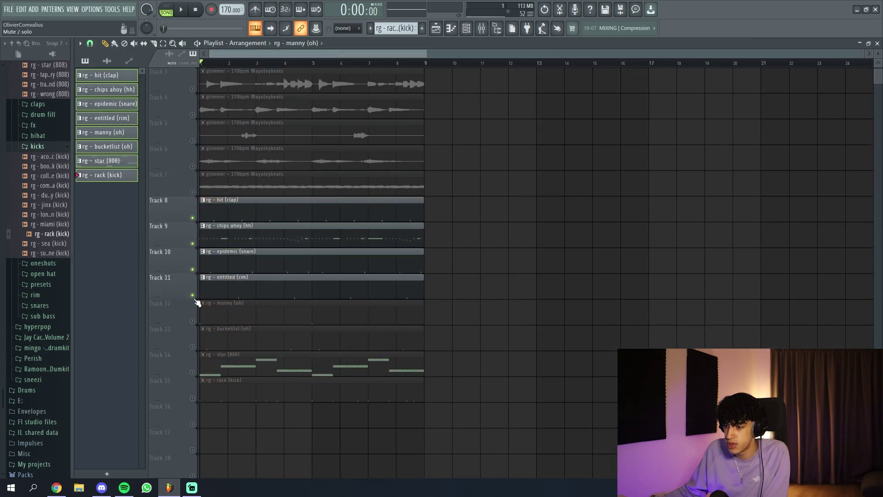
pyautogui.moveTo(195, 329); pyautogui.dragTo(193, 345)
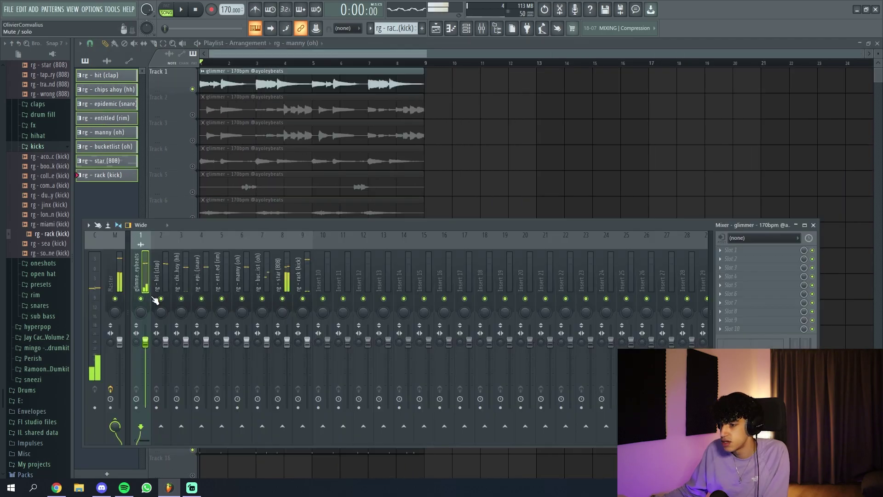
# Solo the glimmer and 808 mixer tracks and load Pro-Q 3 in slot 5 of the glimmer track.
pyautogui.rightClick(160, 299)
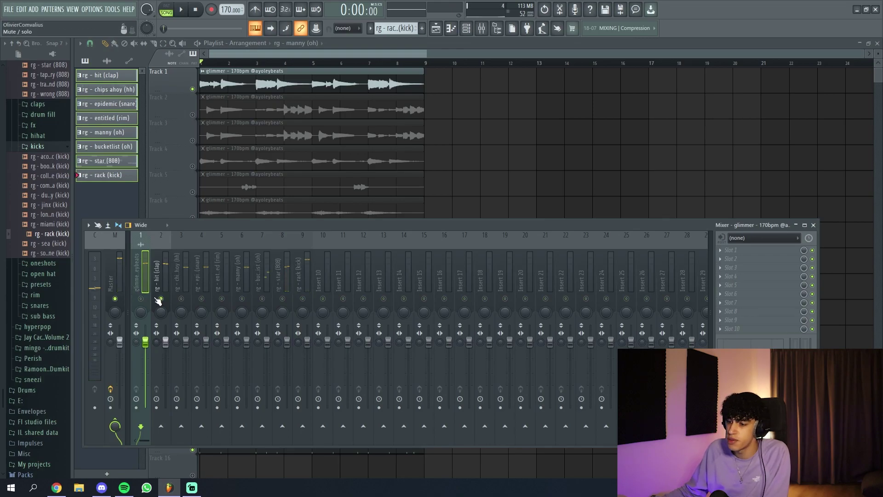
pyautogui.press('space')
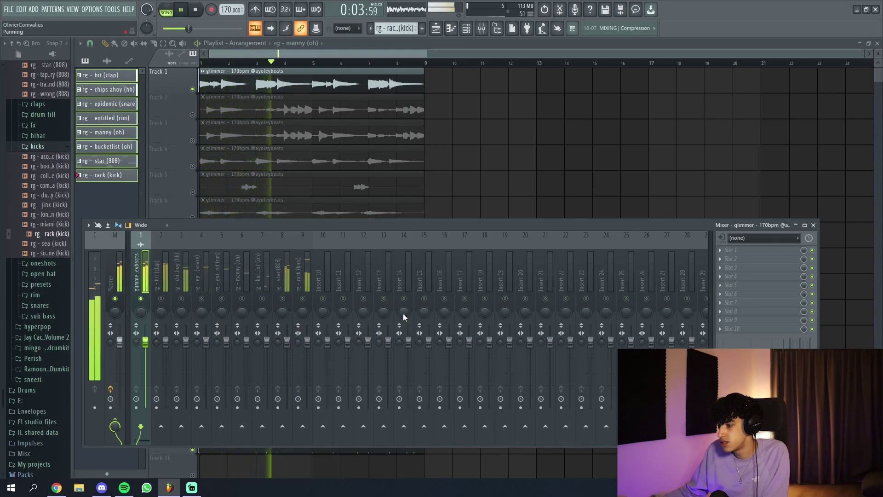
pyautogui.click(731, 285)
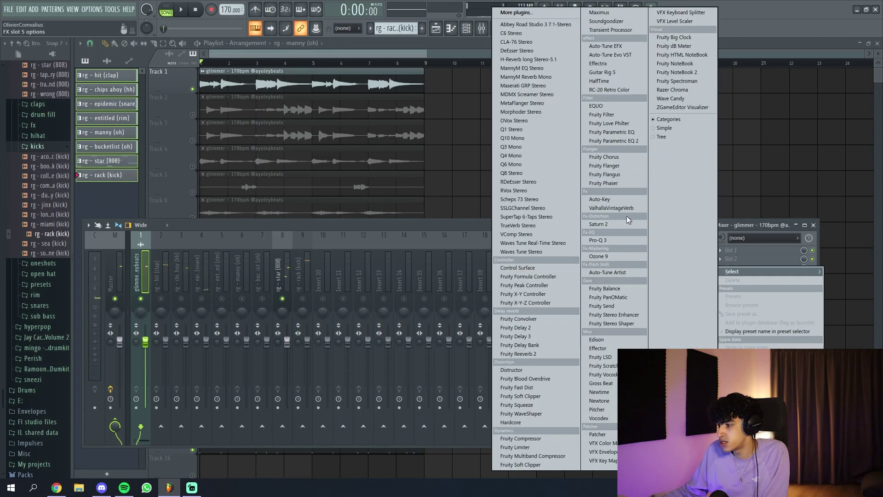
pyautogui.click(602, 240)
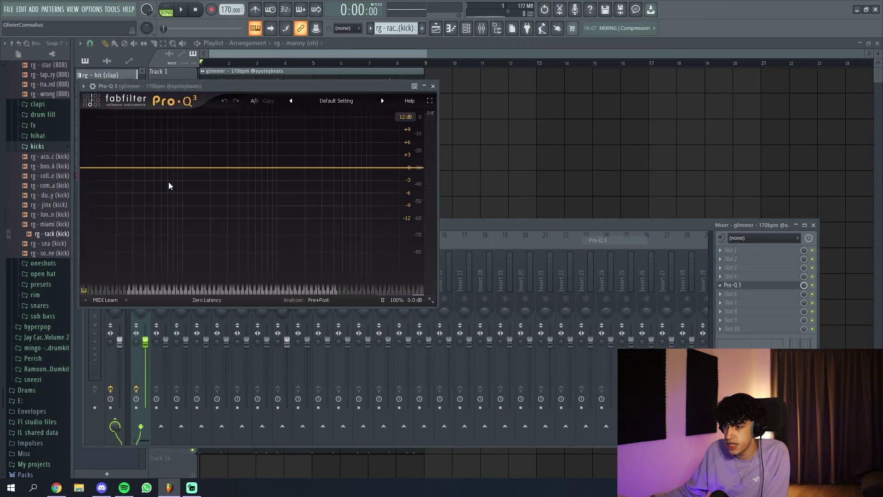
# Add a bell band at about 170 Hz on the glimmer's EQ and pull its gain slightly below 0 dB during playback.
pyautogui.press('space')
pyautogui.moveTo(159, 162); pyautogui.dragTo(217, 153)
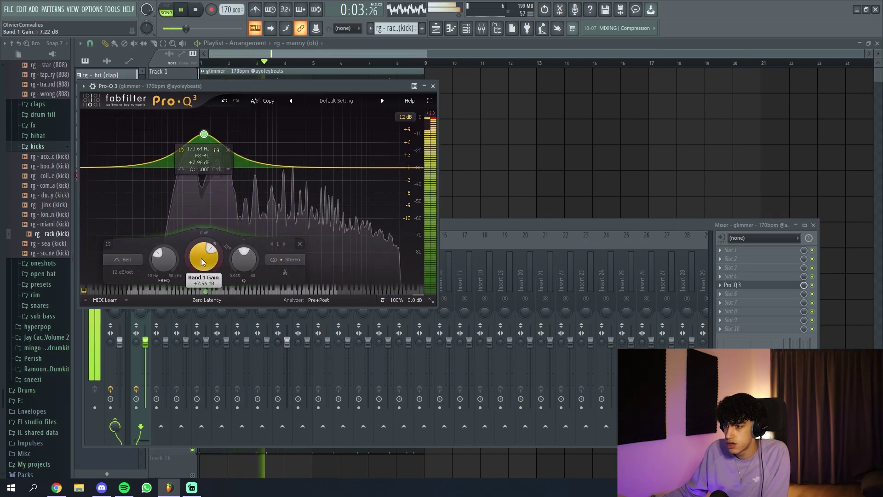
pyautogui.moveTo(201, 258); pyautogui.dragTo(199, 327)
pyautogui.press('space')
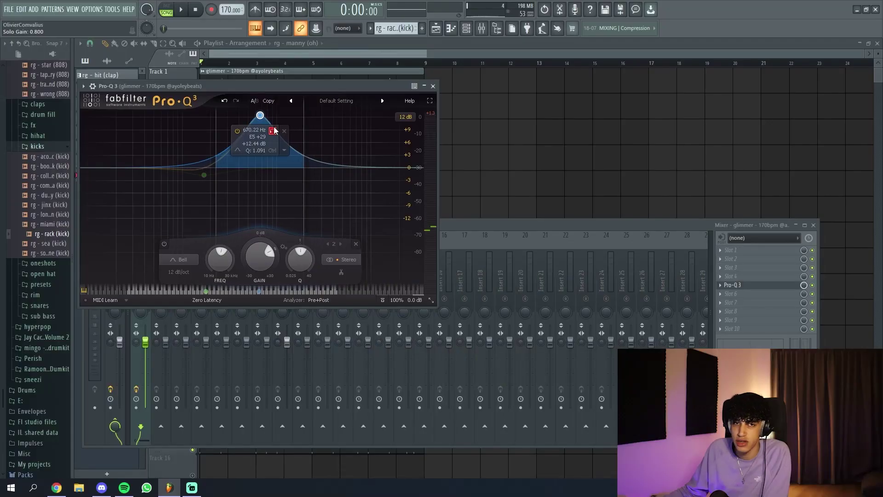
# Sweep a second, narrower bell band through the glimmer's midrange, turn its gain down to a cut, and close the EQ.
pyautogui.moveTo(264, 129); pyautogui.dragTo(252, 129)
pyautogui.scroll(3, 240, 120)
pyautogui.scroll(2, 240, 120)
pyautogui.moveTo(238, 255); pyautogui.dragTo(239, 316)
pyautogui.press('space')
pyautogui.click(433, 86)
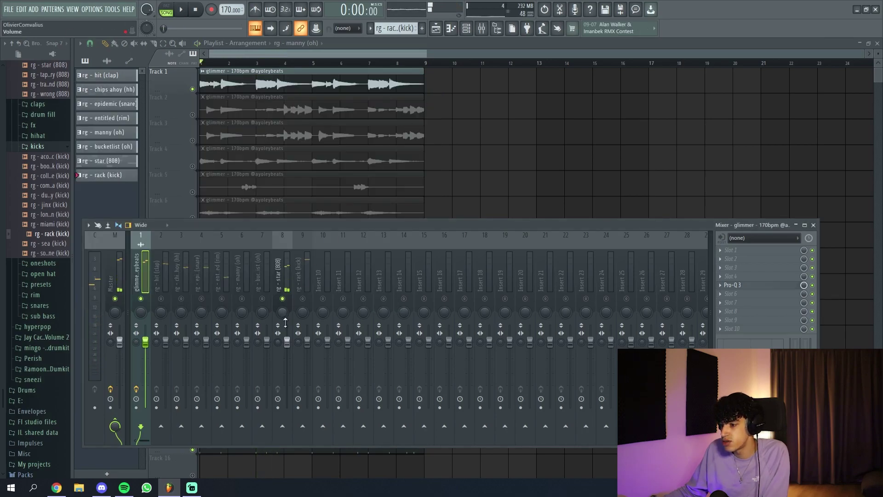
# Unmute and balance the clap, hi-hat and snare mixer tracks during playback, adjusting the stereo separation of the clap and hi-hat.
pyautogui.press('space')
pyautogui.click(162, 308)
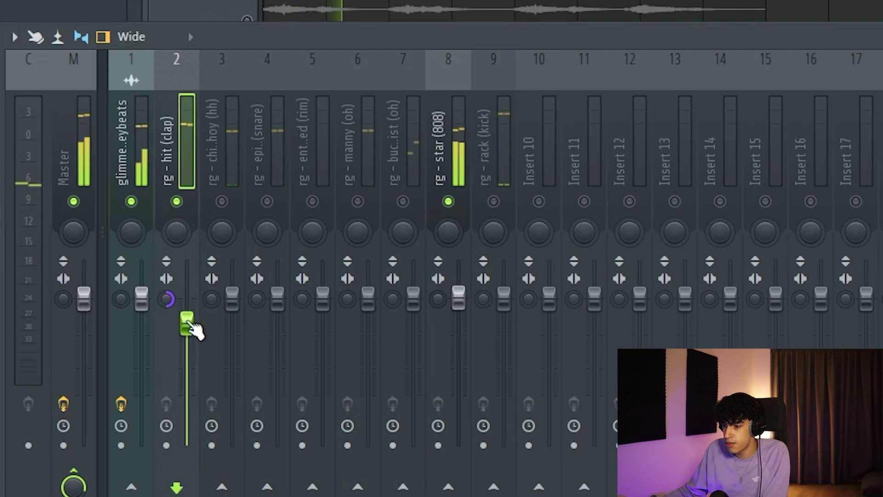
pyautogui.moveTo(189, 324); pyautogui.dragTo(232, 320)
pyautogui.click(267, 201)
pyautogui.moveTo(277, 302); pyautogui.dragTo(277, 315)
# Unmute the rim and both open hat mixer tracks and lower their faders slightly.
pyautogui.click(313, 201)
pyautogui.click(357, 201)
pyautogui.click(403, 201)
pyautogui.moveTo(322, 296); pyautogui.dragTo(323, 322)
pyautogui.moveTo(367, 296); pyautogui.dragTo(367, 313)
pyautogui.moveTo(416, 300); pyautogui.dragTo(416, 320)
pyautogui.moveTo(324, 323); pyautogui.dragTo(324, 314)
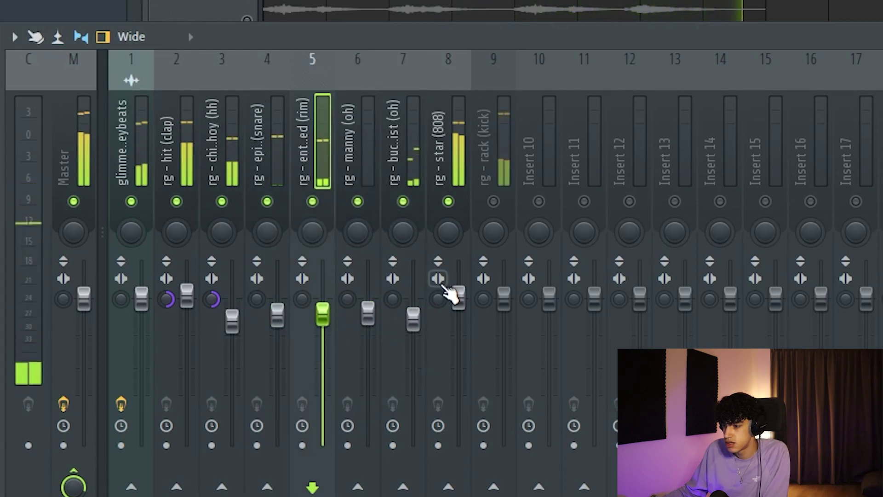
# Unmute the kick mixer track and sidechain it to the 808 track.
pyautogui.click(459, 298)
pyautogui.click(493, 201)
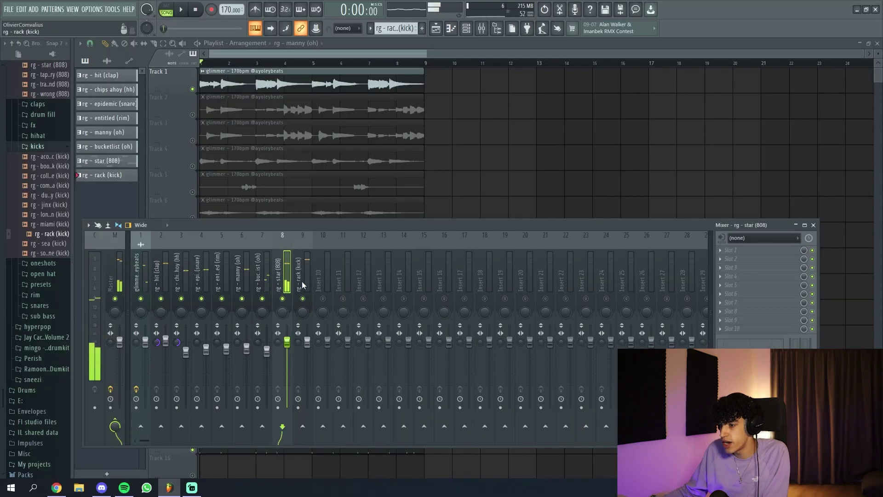
pyautogui.click(736, 285)
pyautogui.click(404, 226)
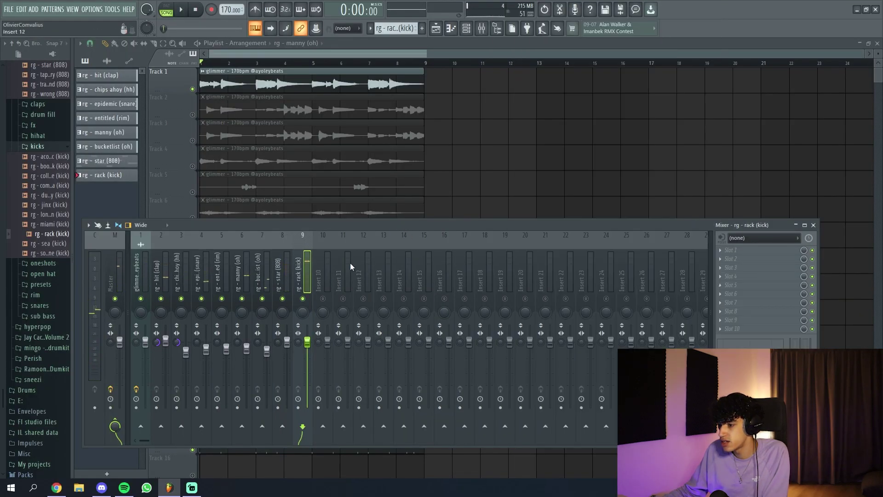
pyautogui.press('space')
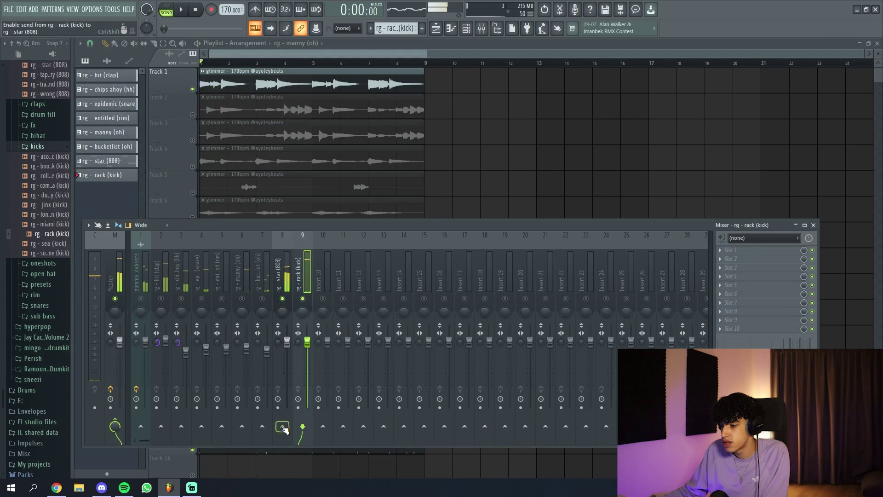
pyautogui.rightClick(284, 428)
pyautogui.click(314, 452)
# Load Fruity Limiter in slot 6 of the 808 track, zero its limiter envelope settings, and switch it to compressor mode.
pyautogui.click(736, 294)
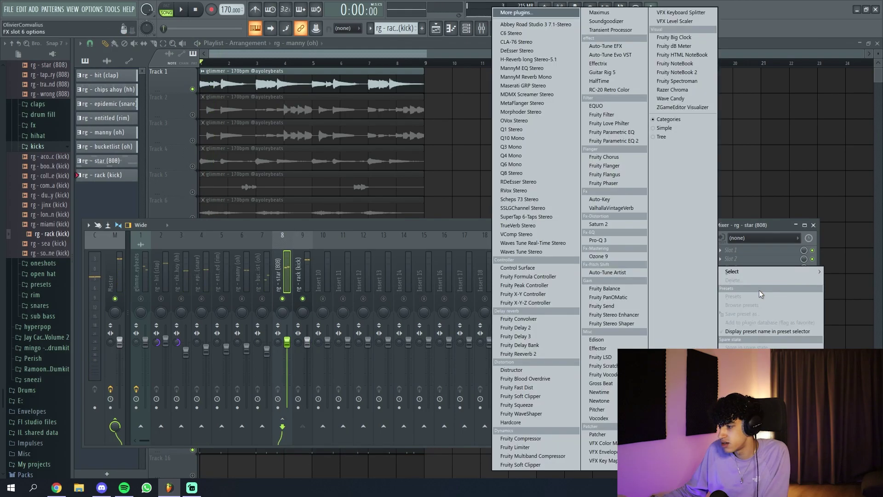
pyautogui.click(541, 447)
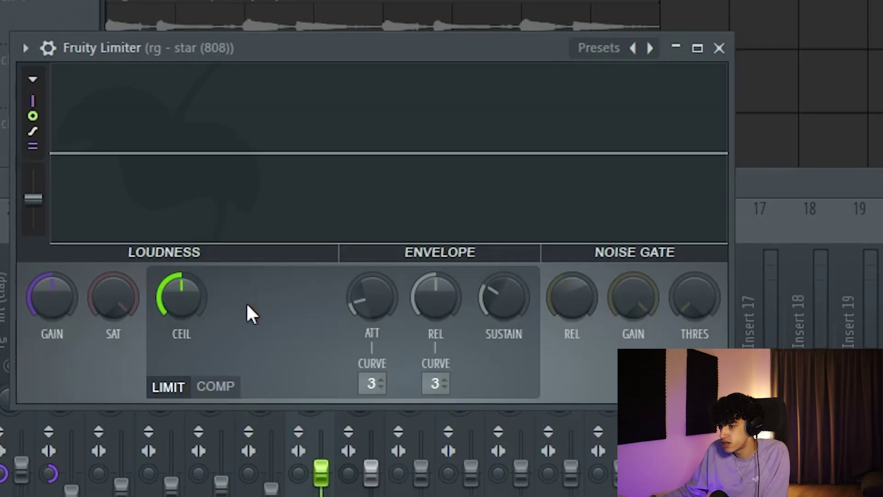
pyautogui.rightClick(368, 384)
pyautogui.click(401, 398)
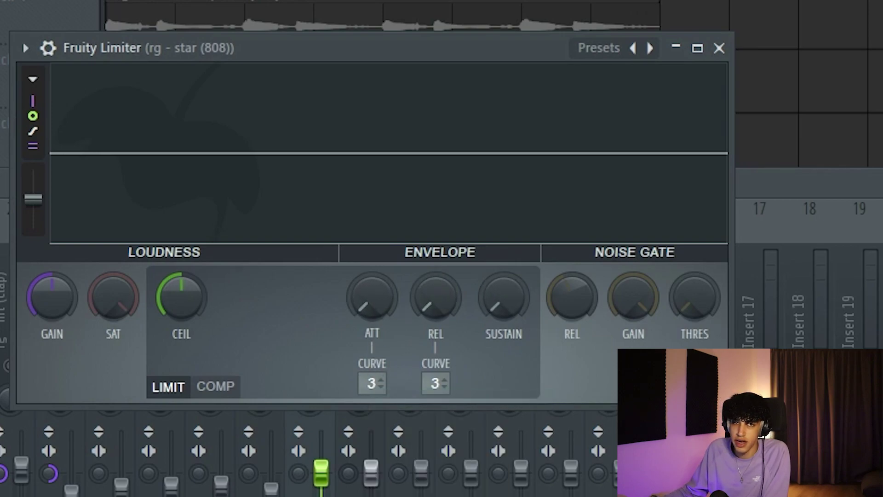
pyautogui.click(215, 387)
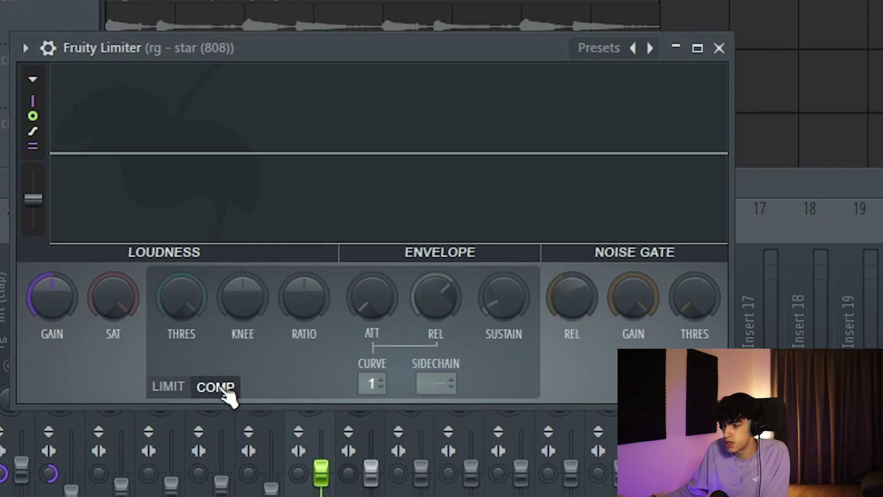
# Lower the compressor's threshold, raise its knee and ratio, and set sidechain input 1 so the kick ducks the 808.
pyautogui.moveTo(182, 290); pyautogui.dragTo(181, 345)
pyautogui.moveTo(242, 284); pyautogui.dragTo(242, 265)
pyautogui.moveTo(304, 294); pyautogui.dragTo(304, 265)
pyautogui.moveTo(175, 299); pyautogui.dragTo(175, 297)
pyautogui.press('space')
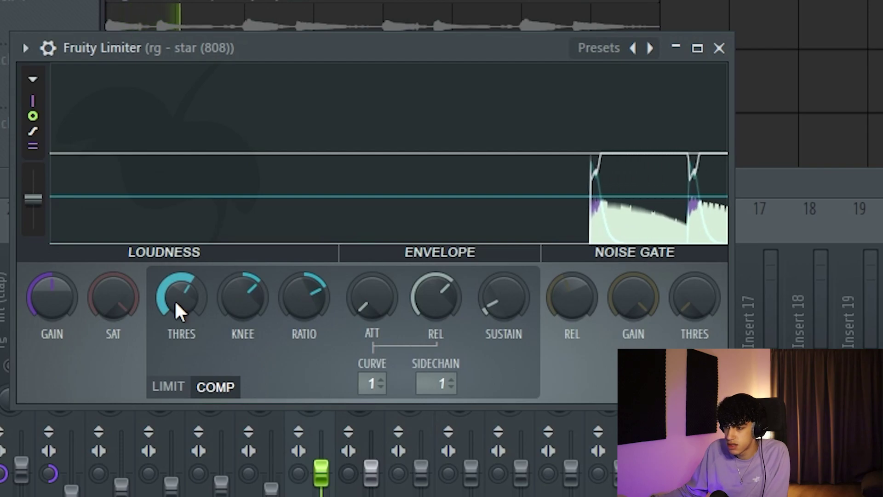
pyautogui.click(719, 48)
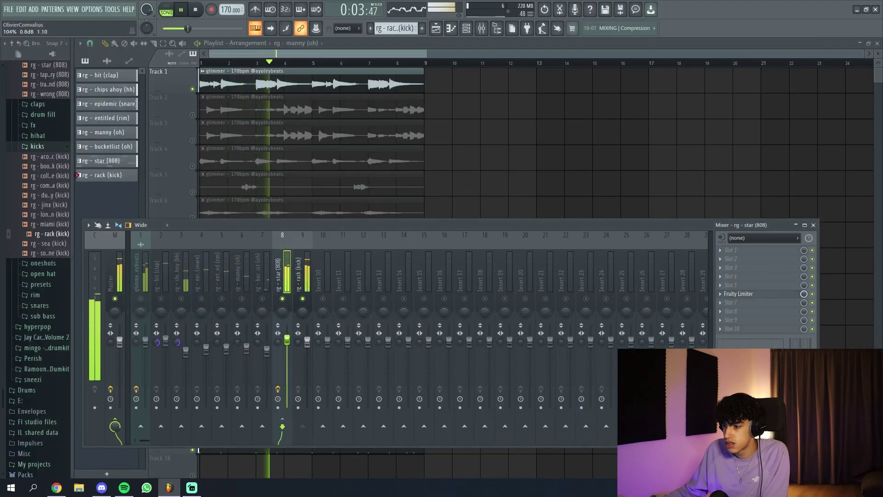
# Unsolo playlist track 2 to bring back all tracks, mute track 7, and listen to the full loop.
pyautogui.click(141, 299)
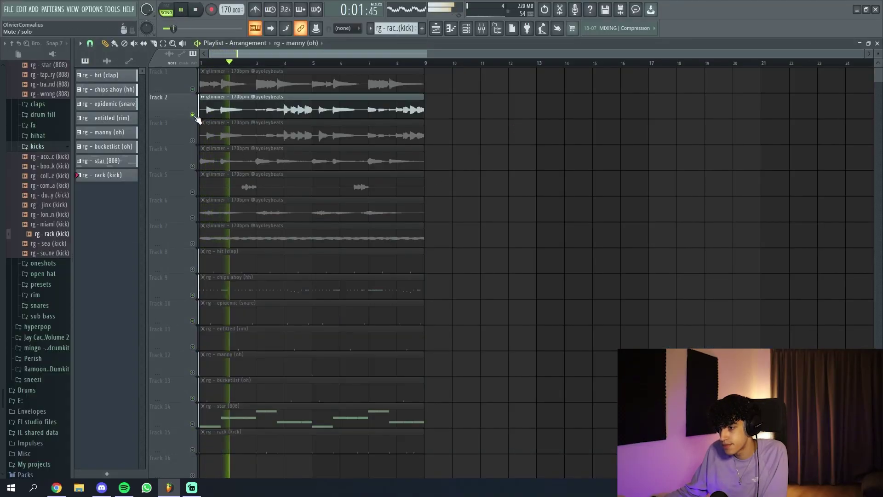
pyautogui.rightClick(192, 114)
pyautogui.click(192, 243)
pyautogui.scroll(-1, 241, 235)
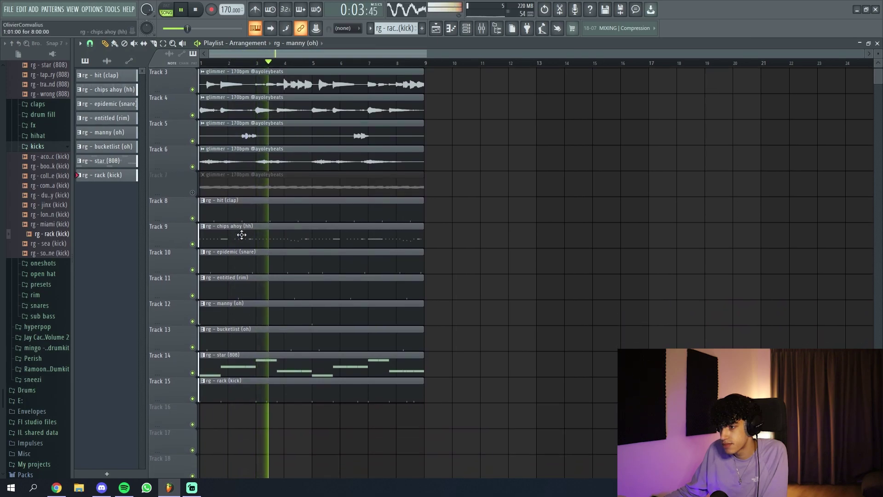
pyautogui.scroll(1, 246, 225)
pyautogui.scroll(-5, 311, 278)
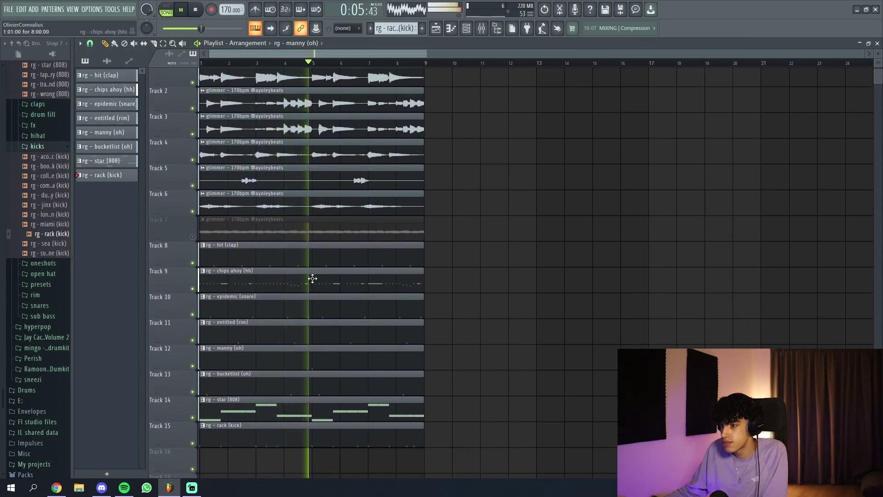
pyautogui.scroll(2, 550, 167)
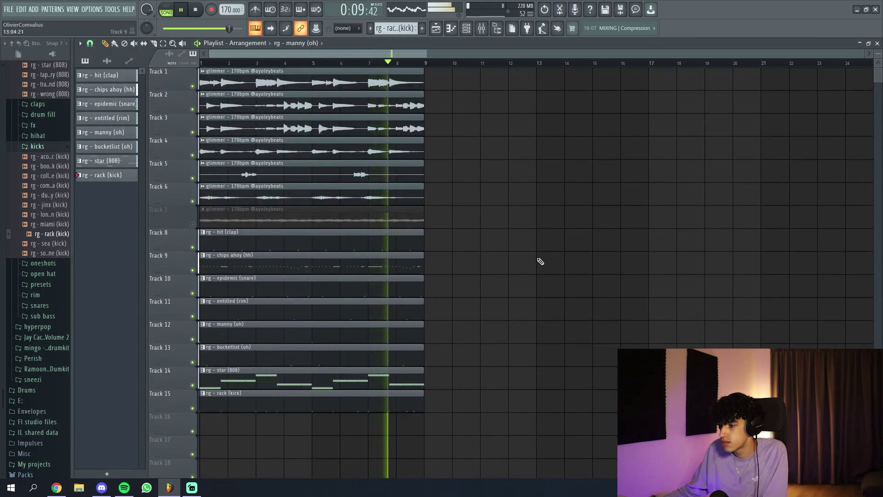
# Solo the 808 mixer track and load Pro-Q 3 in its slot 7.
pyautogui.press('F9')
pyautogui.press('space')
pyautogui.click(284, 301)
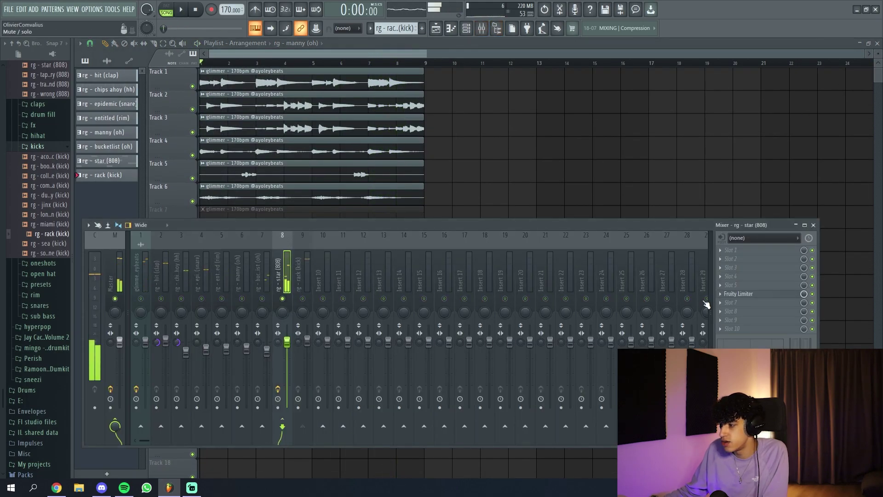
pyautogui.click(731, 302)
pyautogui.moveTo(763, 271)
pyautogui.click(629, 240)
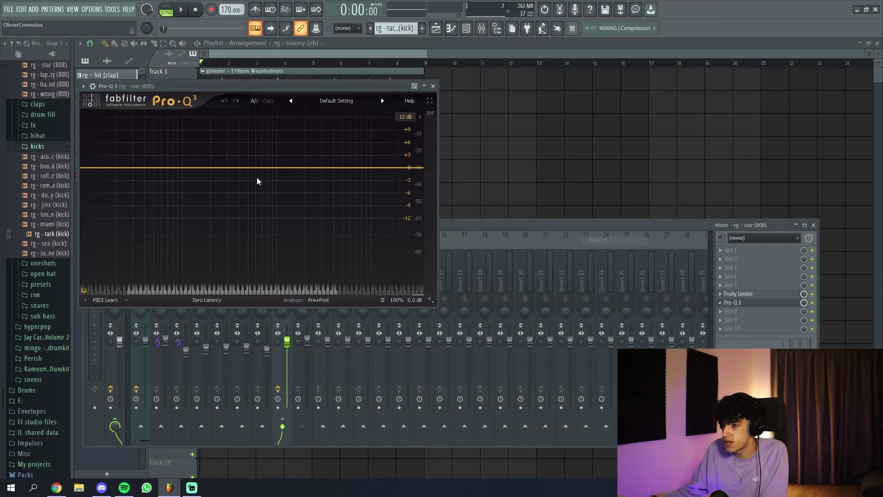
# Cut the 808's upper mids with one bell band and its highs with another at about 9.9 kHz and -24 dB.
pyautogui.moveTo(360, 172); pyautogui.dragTo(358, 222)
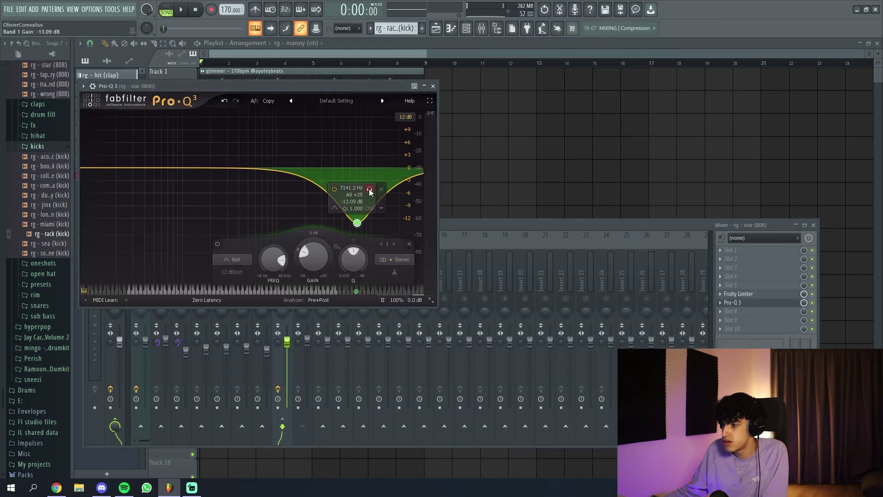
pyautogui.press('space')
pyautogui.moveTo(370, 192); pyautogui.dragTo(297, 156)
pyautogui.press('space')
pyautogui.moveTo(286, 250); pyautogui.dragTo(286, 252)
pyautogui.press('space')
pyautogui.moveTo(359, 169); pyautogui.dragTo(367, 211)
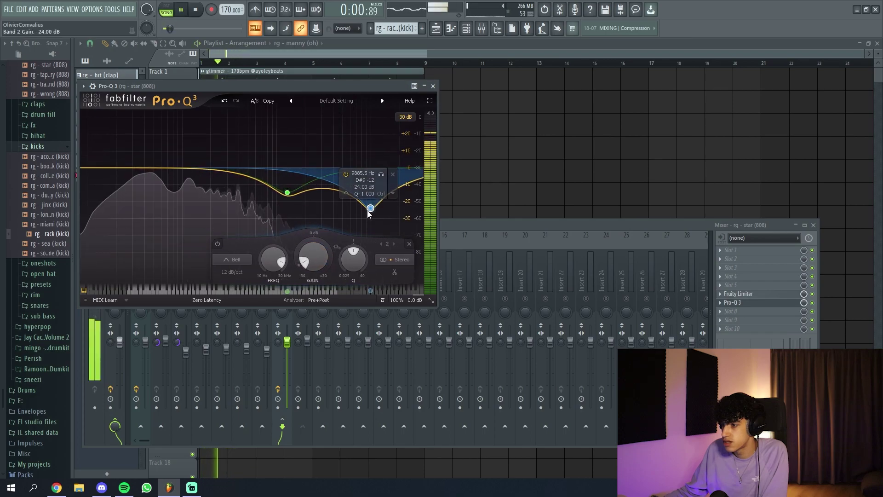
pyautogui.click(433, 86)
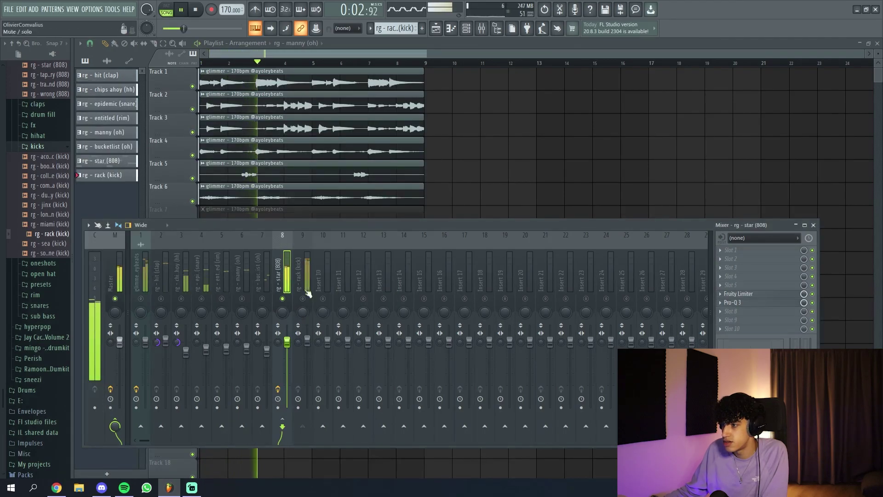
# Raise the precomputed Boost slightly in the 808 channel's sampler settings.
pyautogui.click(466, 29)
pyautogui.click(151, 163)
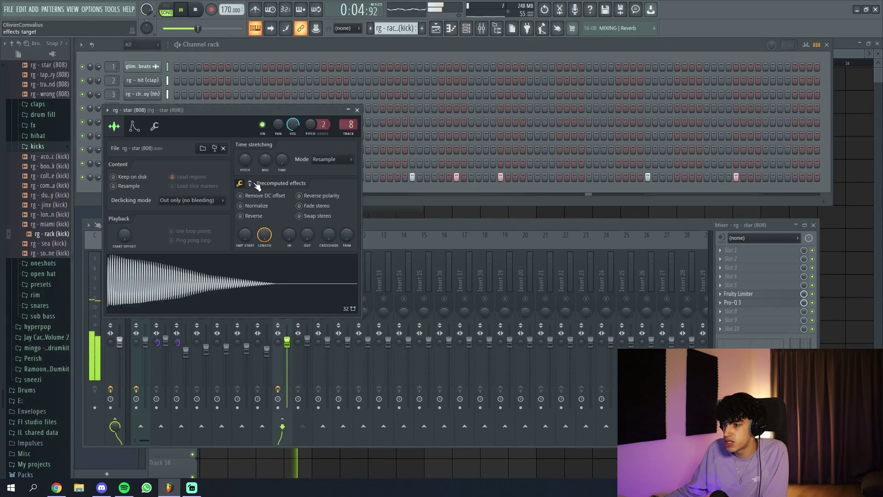
pyautogui.moveTo(251, 195); pyautogui.dragTo(251, 192)
pyautogui.click(357, 110)
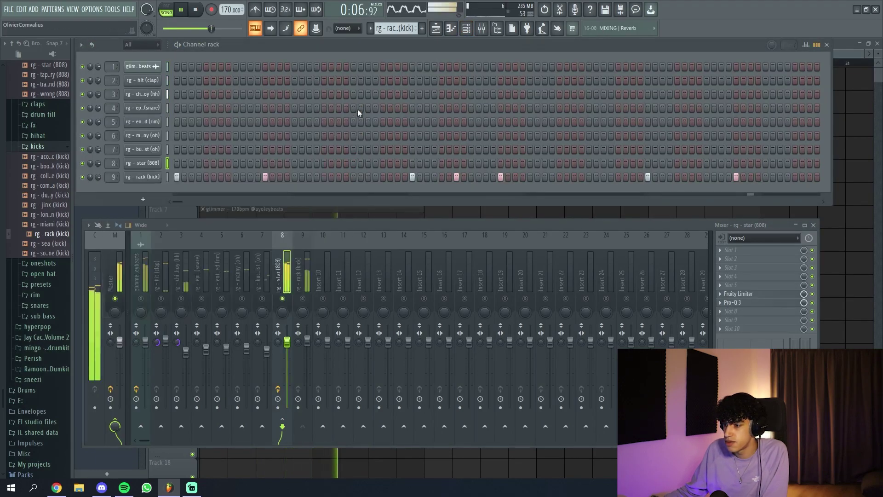
# Unmute all mixer tracks and rebalance the low end, lowering the 808 to about -3.4 dB and raising the kick slightly.
pyautogui.rightClick(183, 299)
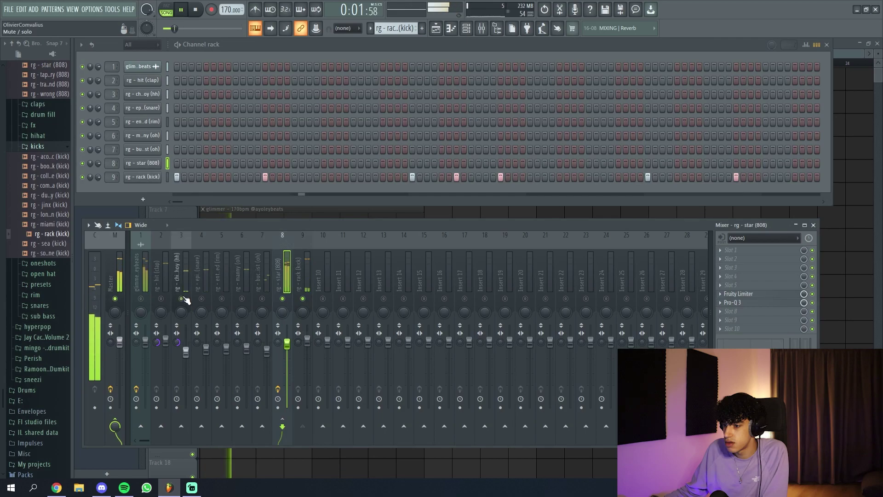
pyautogui.rightClick(183, 298)
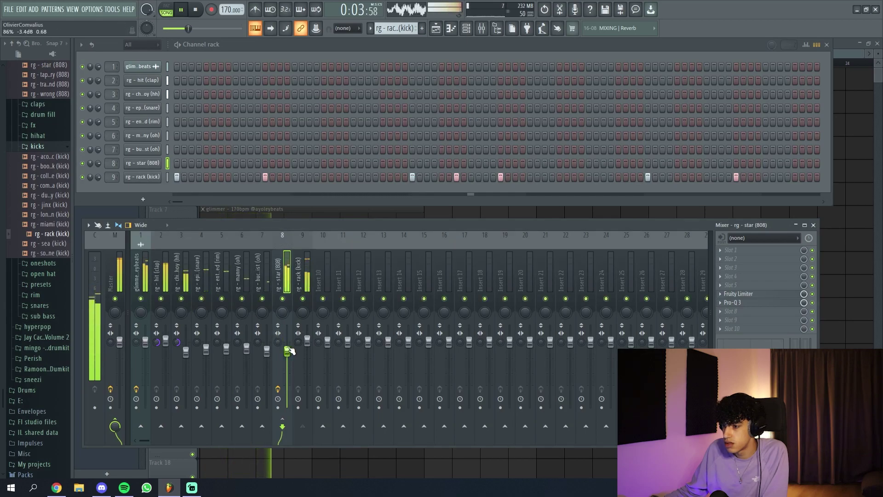
pyautogui.moveTo(310, 339); pyautogui.dragTo(309, 338)
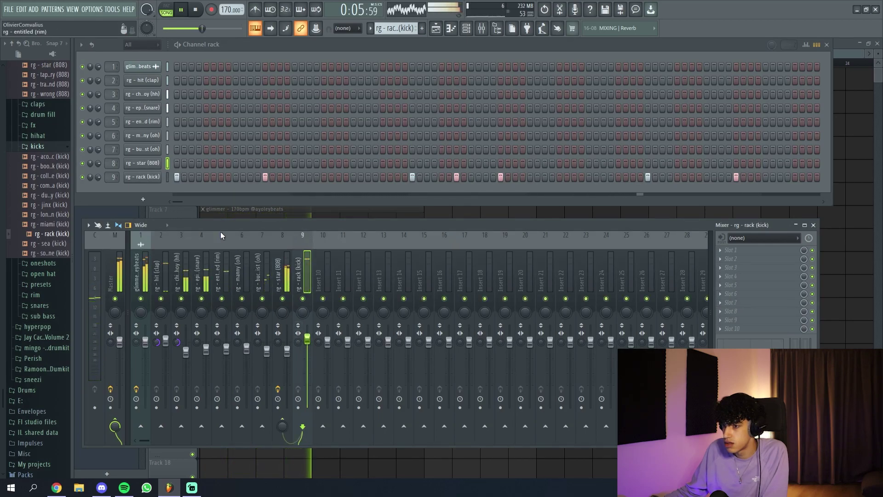
# Raise the precomputed Boost slightly in the kick channel's sampler settings, then stop playback.
pyautogui.click(152, 178)
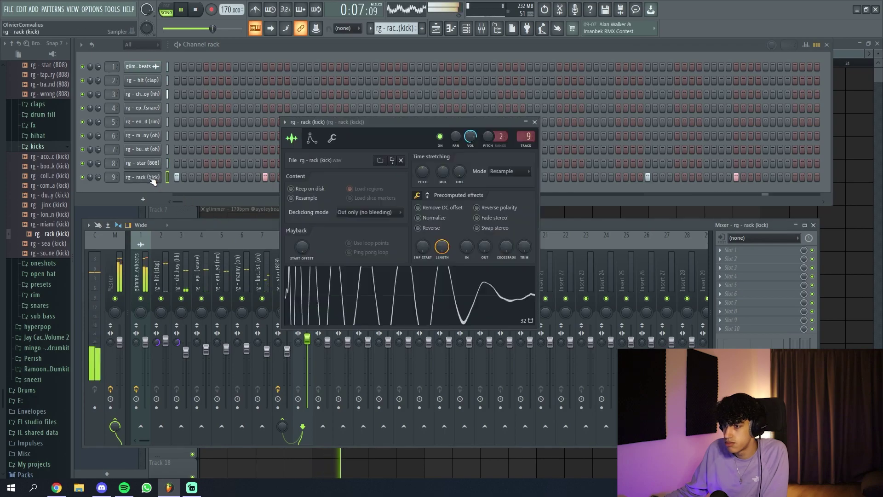
pyautogui.click(428, 195)
pyautogui.press('space')
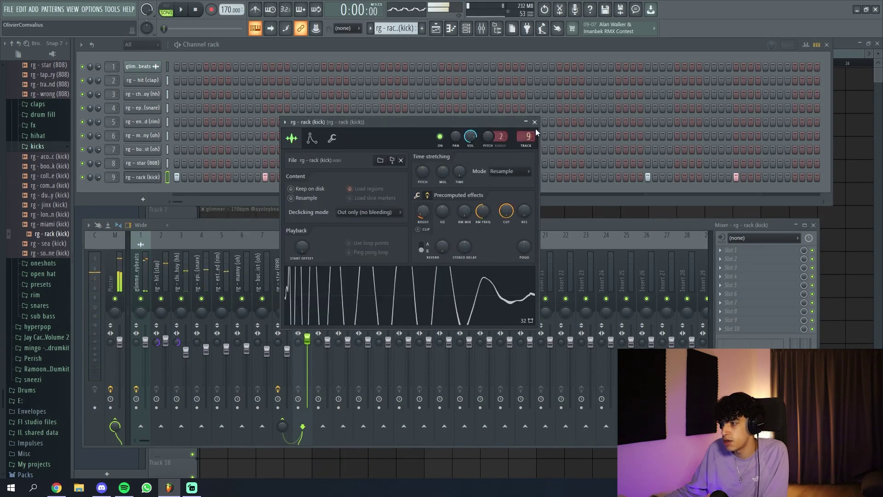
pyautogui.click(535, 123)
# Duplicate the eight-bar playlist section twice and delete the clips on tracks 3–15 from the first eight bars.
pyautogui.click(435, 28)
pyautogui.moveTo(425, 428); pyautogui.dragTo(257, 76)
pyautogui.hotkey('ctrl', 'b')
pyautogui.hotkey('ctrl', 'b')
pyautogui.rightClick(262, 116)
pyautogui.rightClick(211, 270)
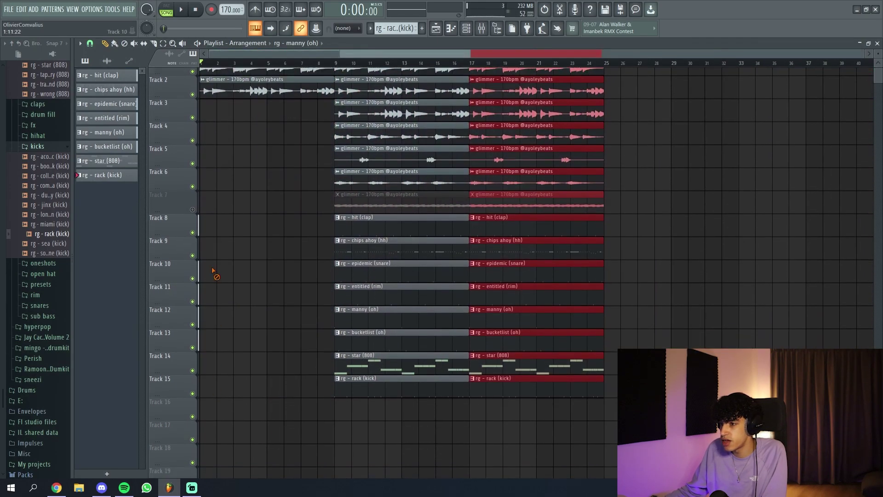
# Play the intro briefly, then delete the clips on tracks 3, 5, 6 and 8–15 from bars 9–16.
pyautogui.press('space')
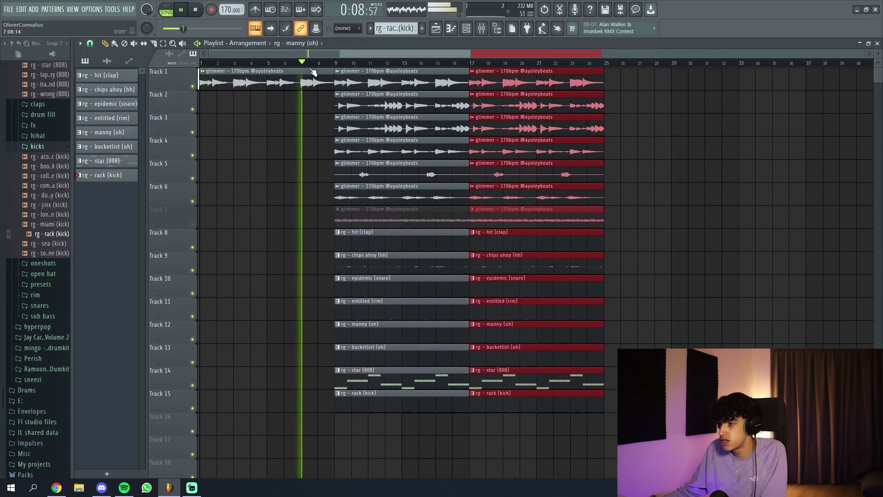
pyautogui.press('space')
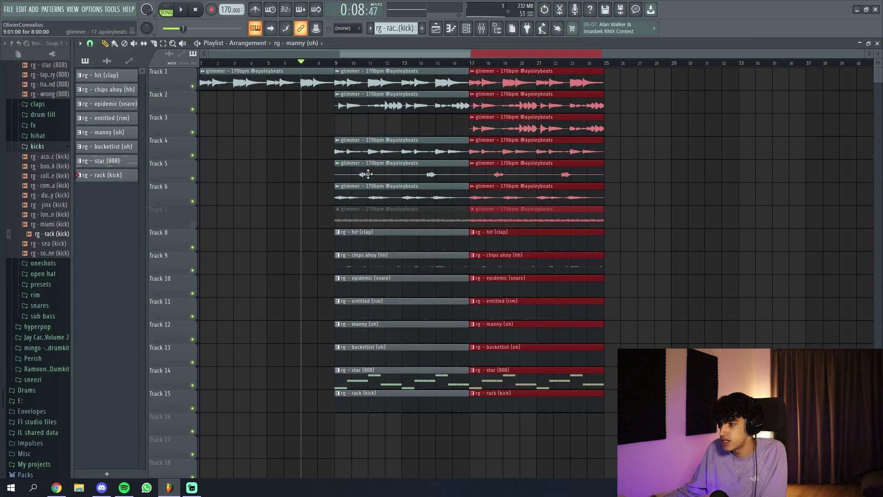
pyautogui.rightClick(192, 224)
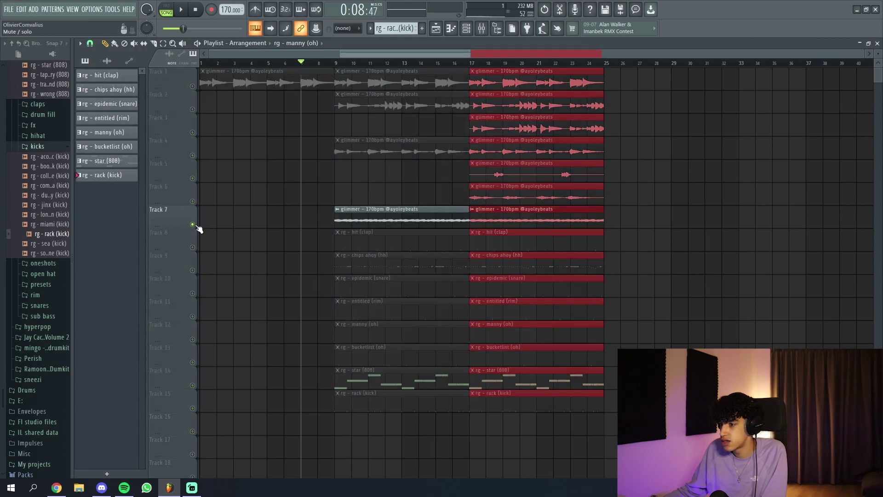
pyautogui.rightClick(193, 224)
pyautogui.rightClick(349, 241)
# Duplicate the last eight-bar section three times up to bar 49 and strip tracks 2–7 and the kick from bars 33–40.
pyautogui.hotkey('ctrl', 'b')
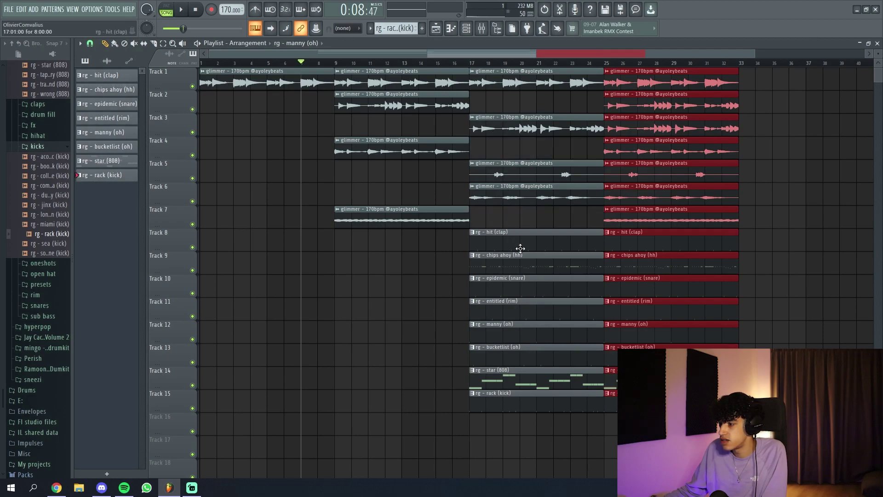
pyautogui.hotkey('ctrl', 'b')
pyautogui.hotkey('ctrl', 'b')
pyautogui.scroll(-3, 584, 219)
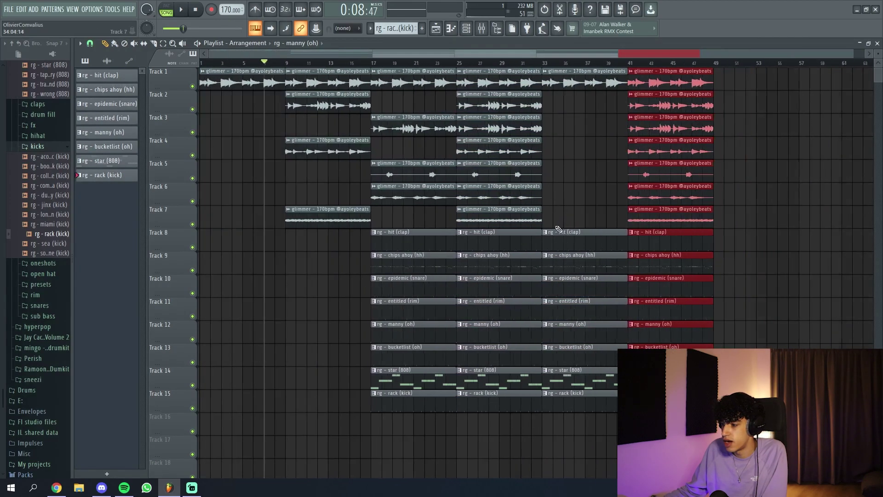
pyautogui.scroll(-1, 559, 248)
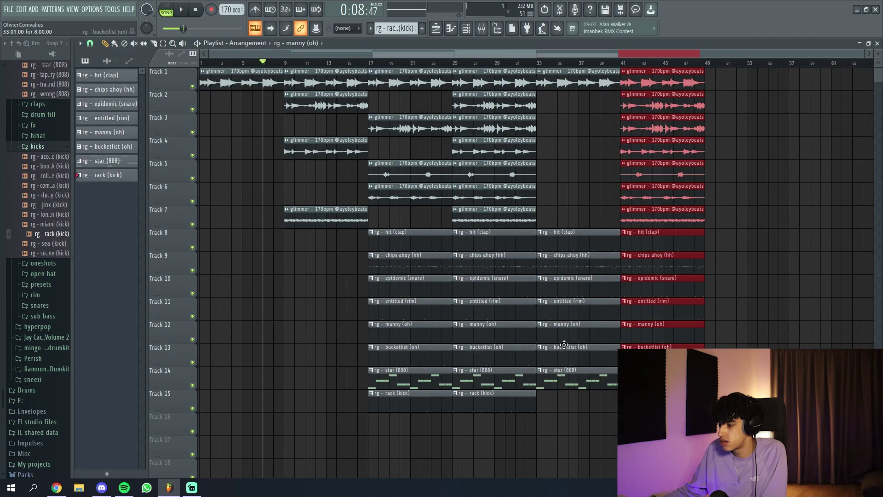
# Delete the melody clips on tracks 3 and 5–7 from bars 41–48 and clear the extra duplicated section from bar 49 onward.
pyautogui.hotkey('ctrl', 'b')
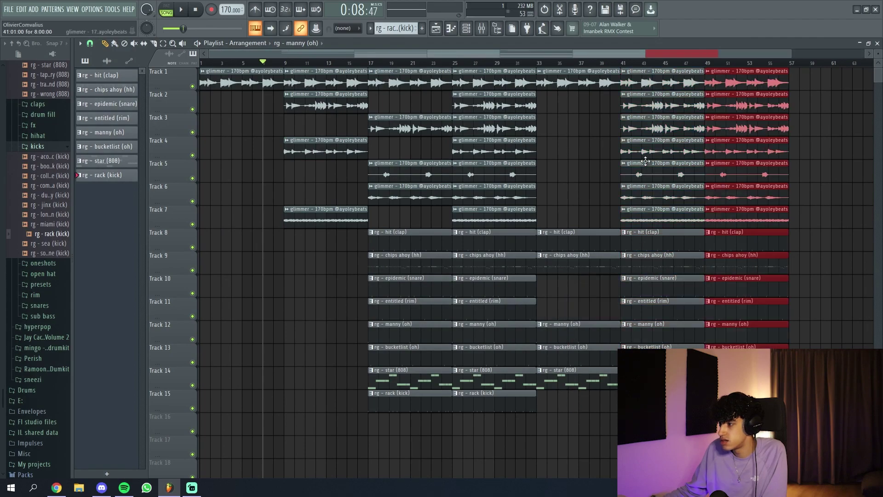
pyautogui.rightClick(642, 168)
pyautogui.rightClick(643, 191)
pyautogui.rightClick(645, 216)
pyautogui.click(493, 174)
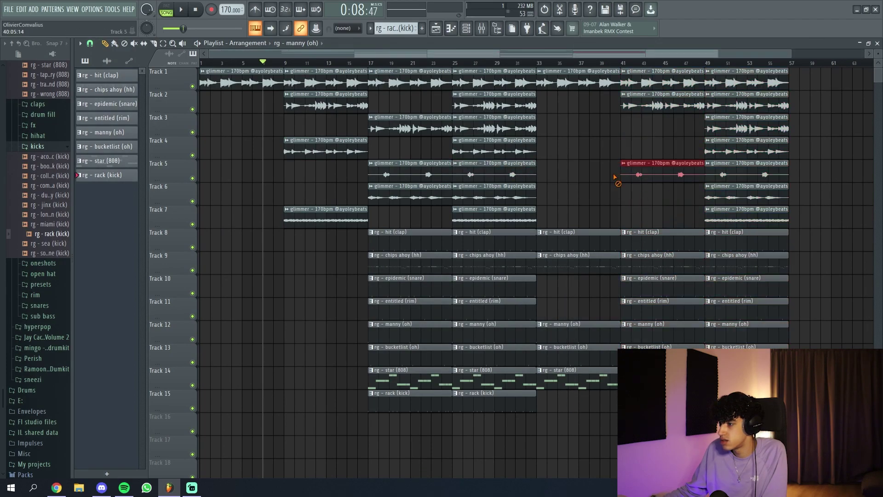
pyautogui.rightClick(749, 102)
# Copy the bars 9–16 section to bar 49 and the full bars 17–32 section to bar 57.
pyautogui.moveTo(338, 234); pyautogui.dragTo(312, 92)
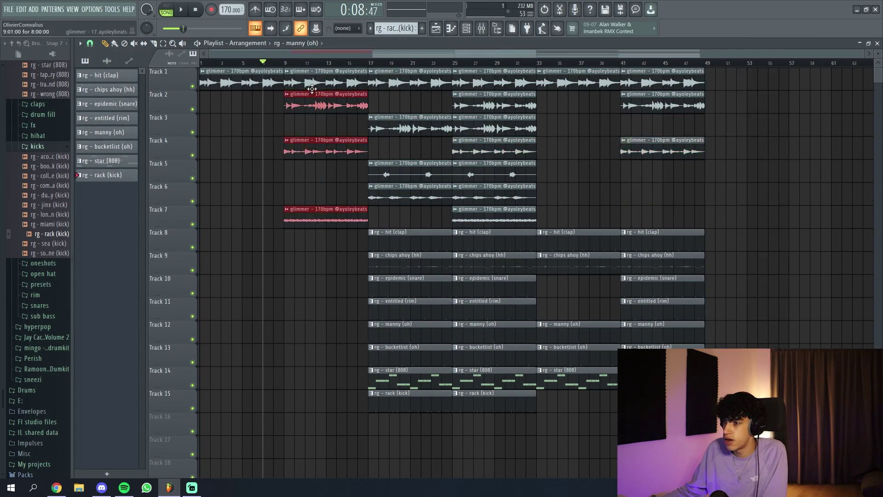
pyautogui.moveTo(309, 218)
pyautogui.keyDown('shift'); pyautogui.mouseDown()
pyautogui.moveTo(645, 218)
pyautogui.moveTo(740, 203)
pyautogui.moveTo(730, 201)
pyautogui.mouseUp(); pyautogui.keyUp('shift')
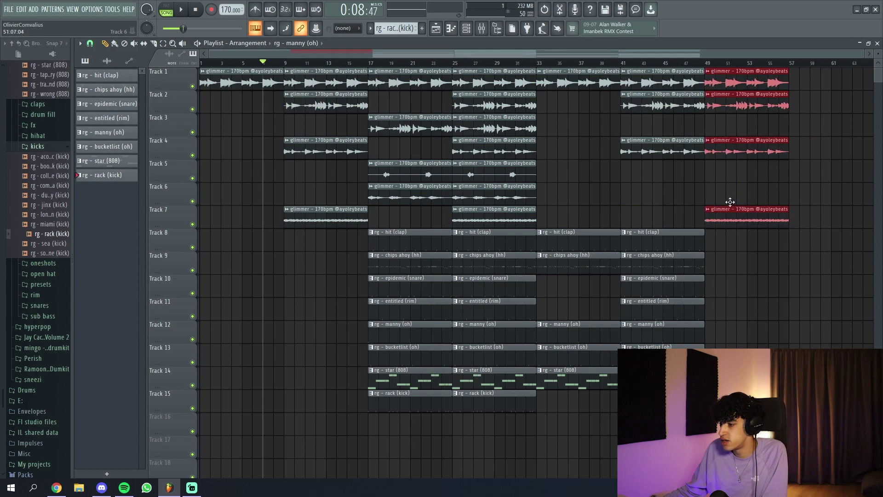
pyautogui.moveTo(497, 458)
pyautogui.keyDown('ctrl'); pyautogui.mouseDown()
pyautogui.moveTo(431, 267)
pyautogui.moveTo(395, 74)
pyautogui.moveTo(834, 74)
pyautogui.moveTo(805, 74)
pyautogui.moveTo(815, 74)
pyautogui.mouseUp(); pyautogui.keyUp('ctrl')
# Start playback and place the organic riser sample from the fx folder on track 17, leading into the drop at bar 17.
pyautogui.press('space')
pyautogui.scroll(-2, 254, 172)
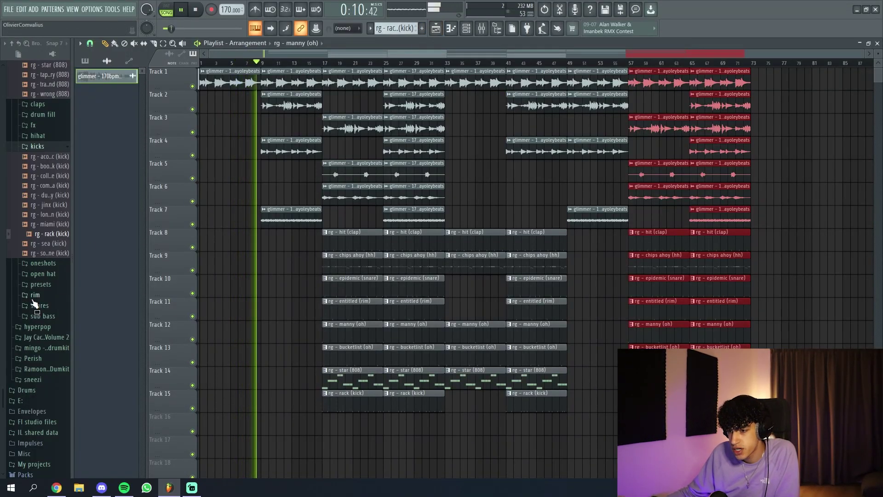
pyautogui.scroll(2, 38, 283)
pyautogui.scroll(3, 37, 281)
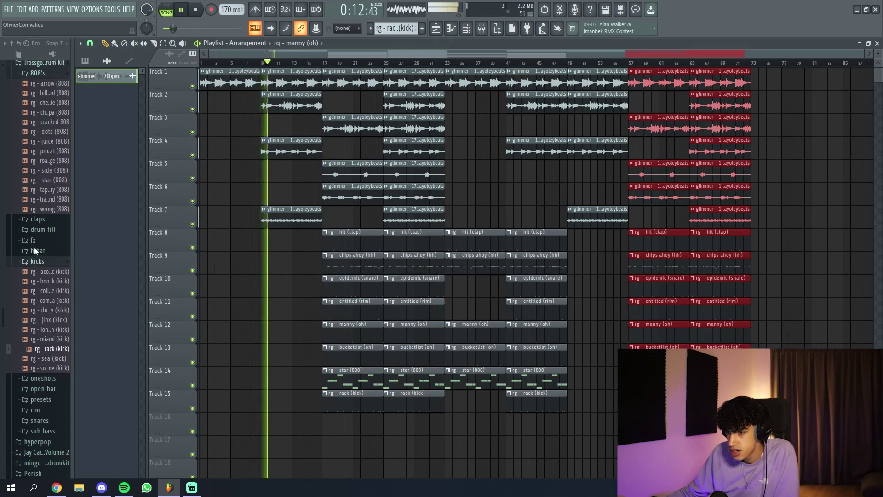
pyautogui.click(34, 241)
pyautogui.scroll(-4, 43, 332)
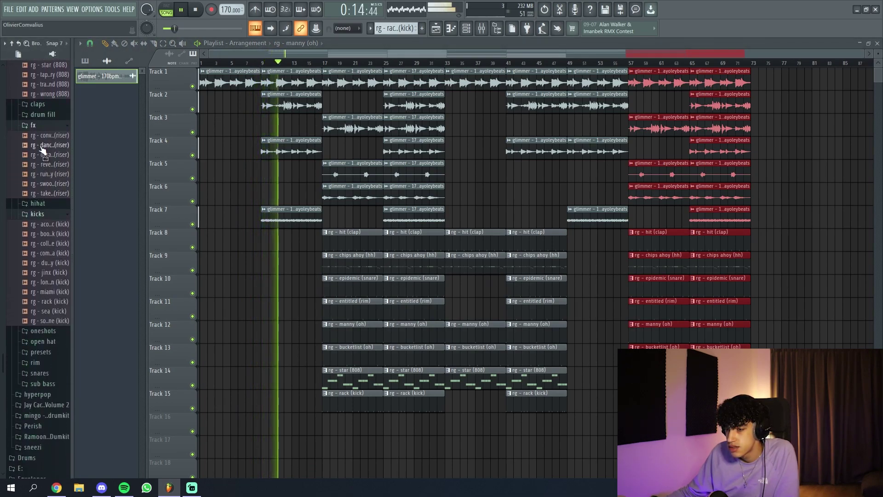
pyautogui.moveTo(41, 154); pyautogui.dragTo(294, 440)
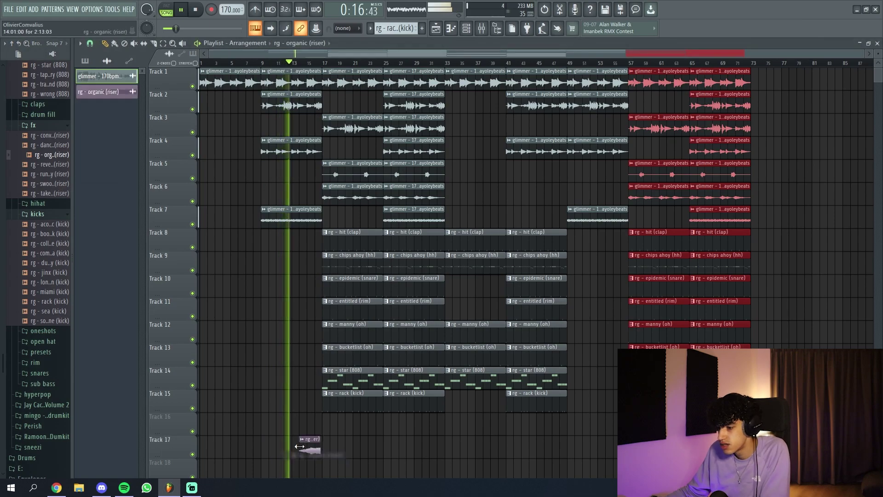
# Route the organic riser on track 17 to mixer track 10 and close the open windows.
pyautogui.scroll(6, 309, 451)
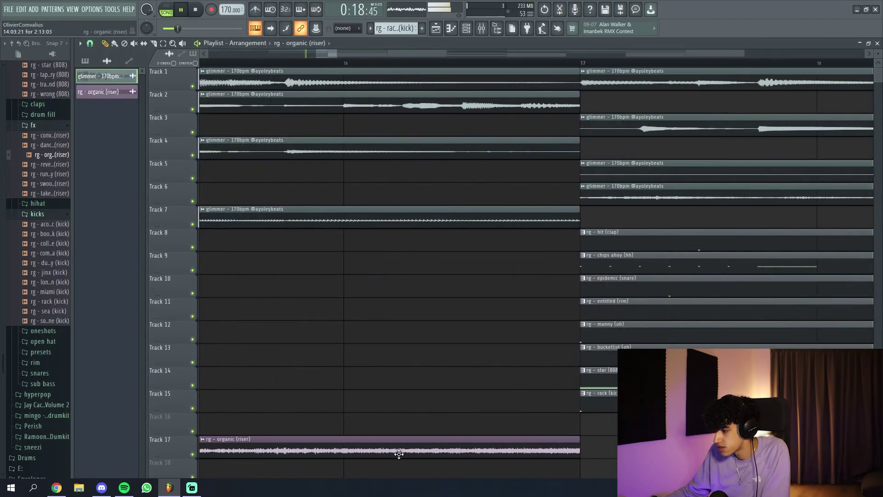
pyautogui.doubleClick(399, 454)
pyautogui.click(372, 157)
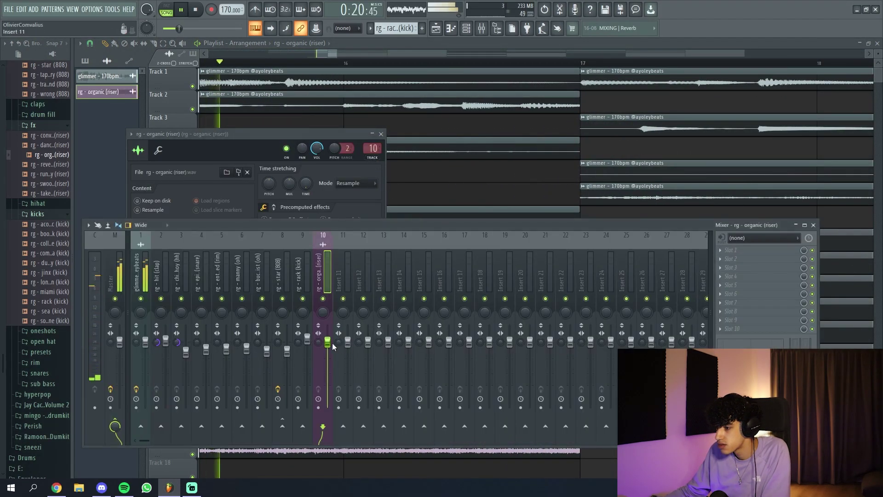
pyautogui.press('F12')
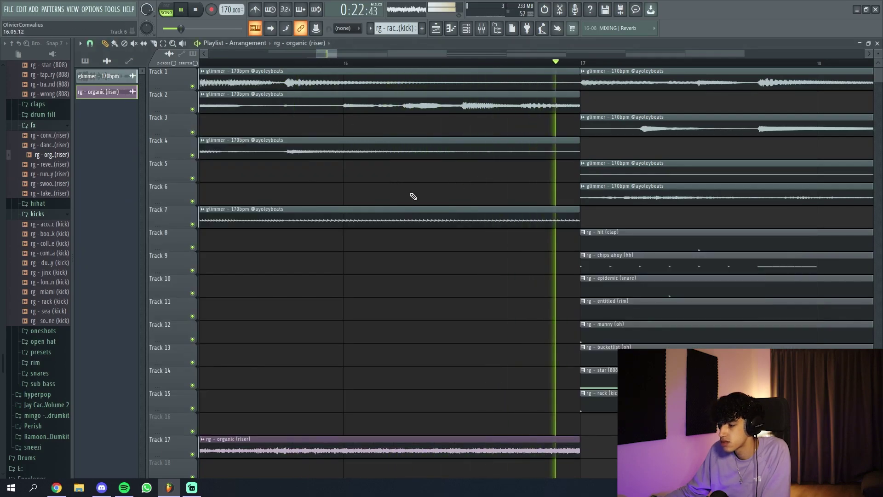
pyautogui.scroll(-8, 396, 202)
pyautogui.scroll(-1, 380, 260)
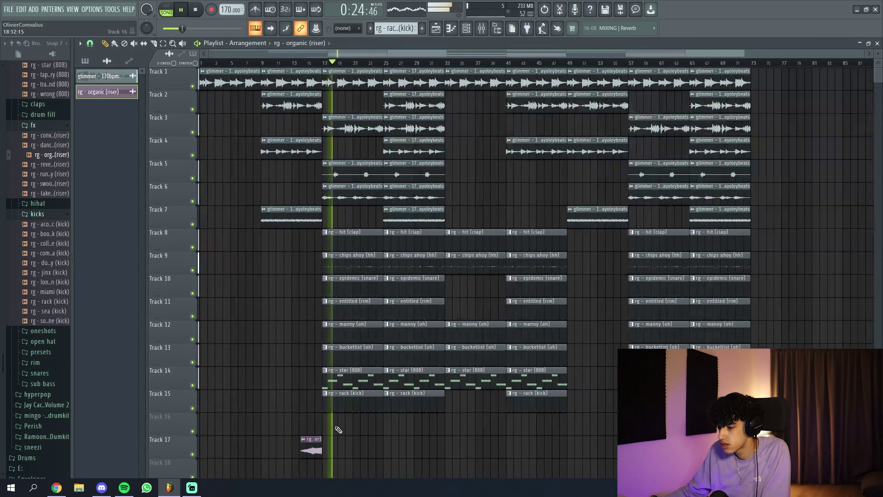